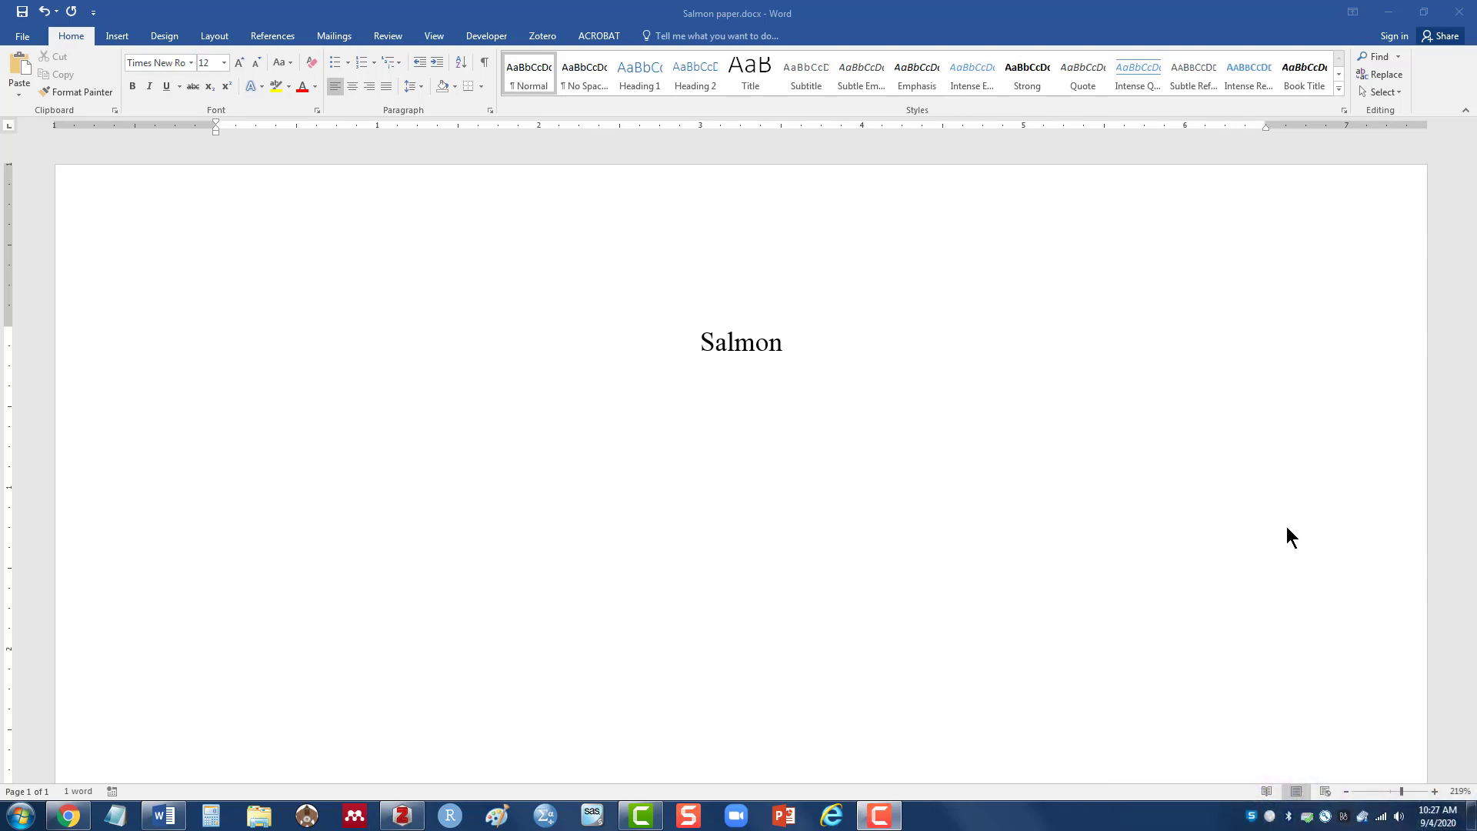
# Step: Bring up Zotero, return to the Word document, and write "Let's begin. I'll put my first source here" below the title
pyautogui.click(416, 821)
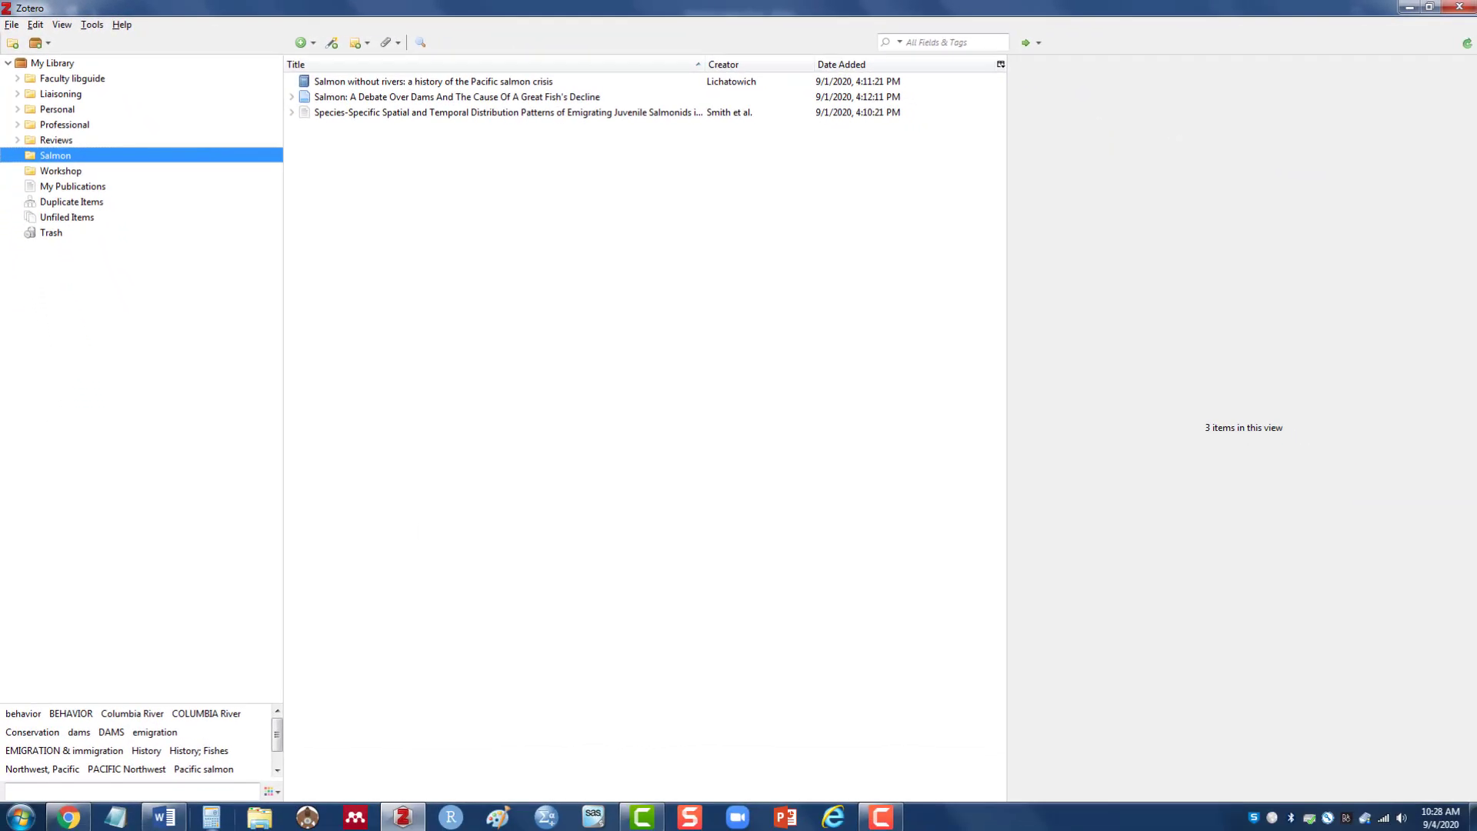
pyautogui.click(163, 815)
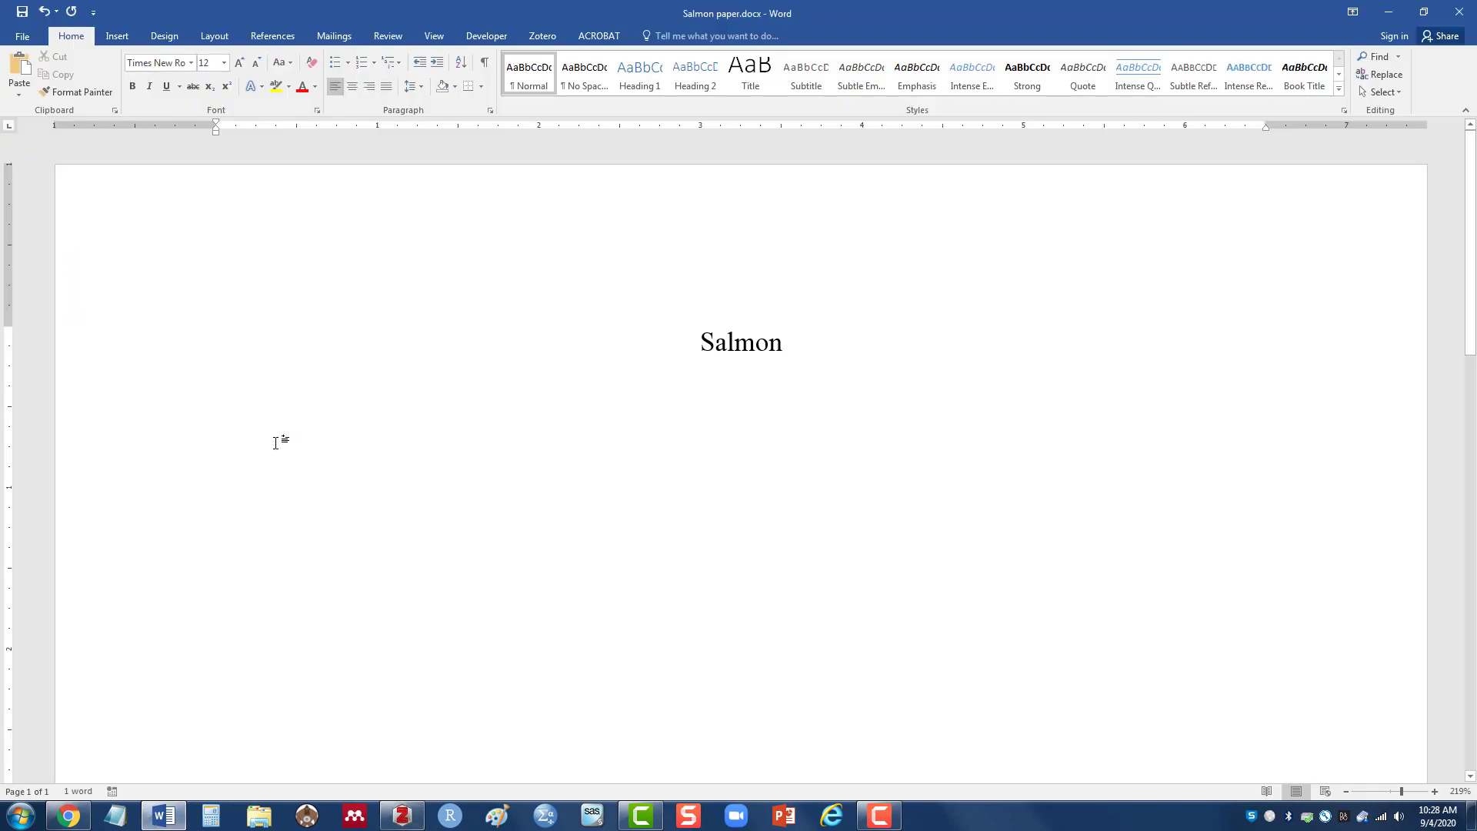
pyautogui.write('Lets')
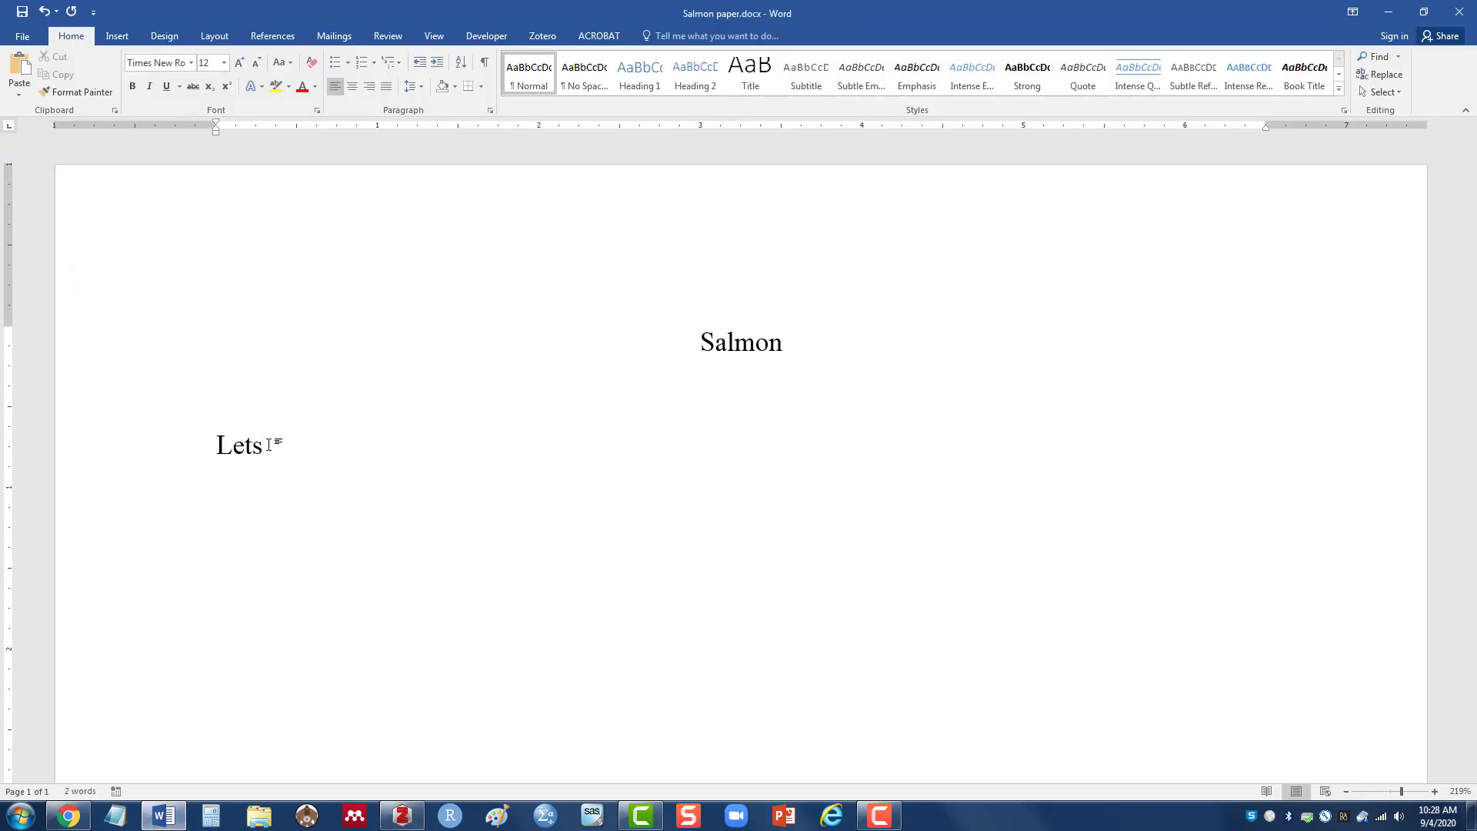
pyautogui.press('BackSpace')
pyautogui.write("'s ")
pyautogui.write('begin')
pyautogui.press('BackSpace')
pyautogui.write('. I')
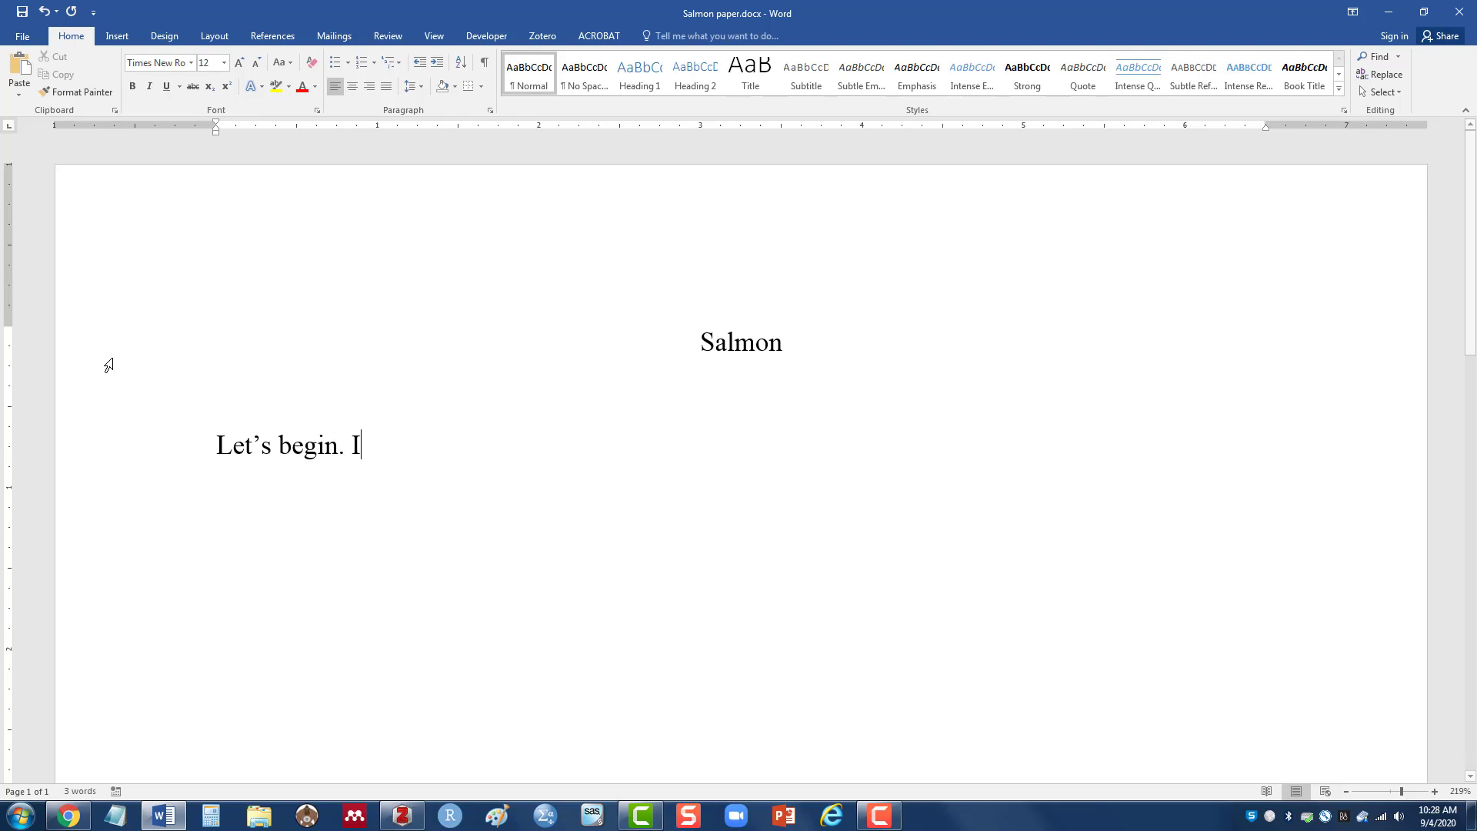
pyautogui.write("'ll put my fir")
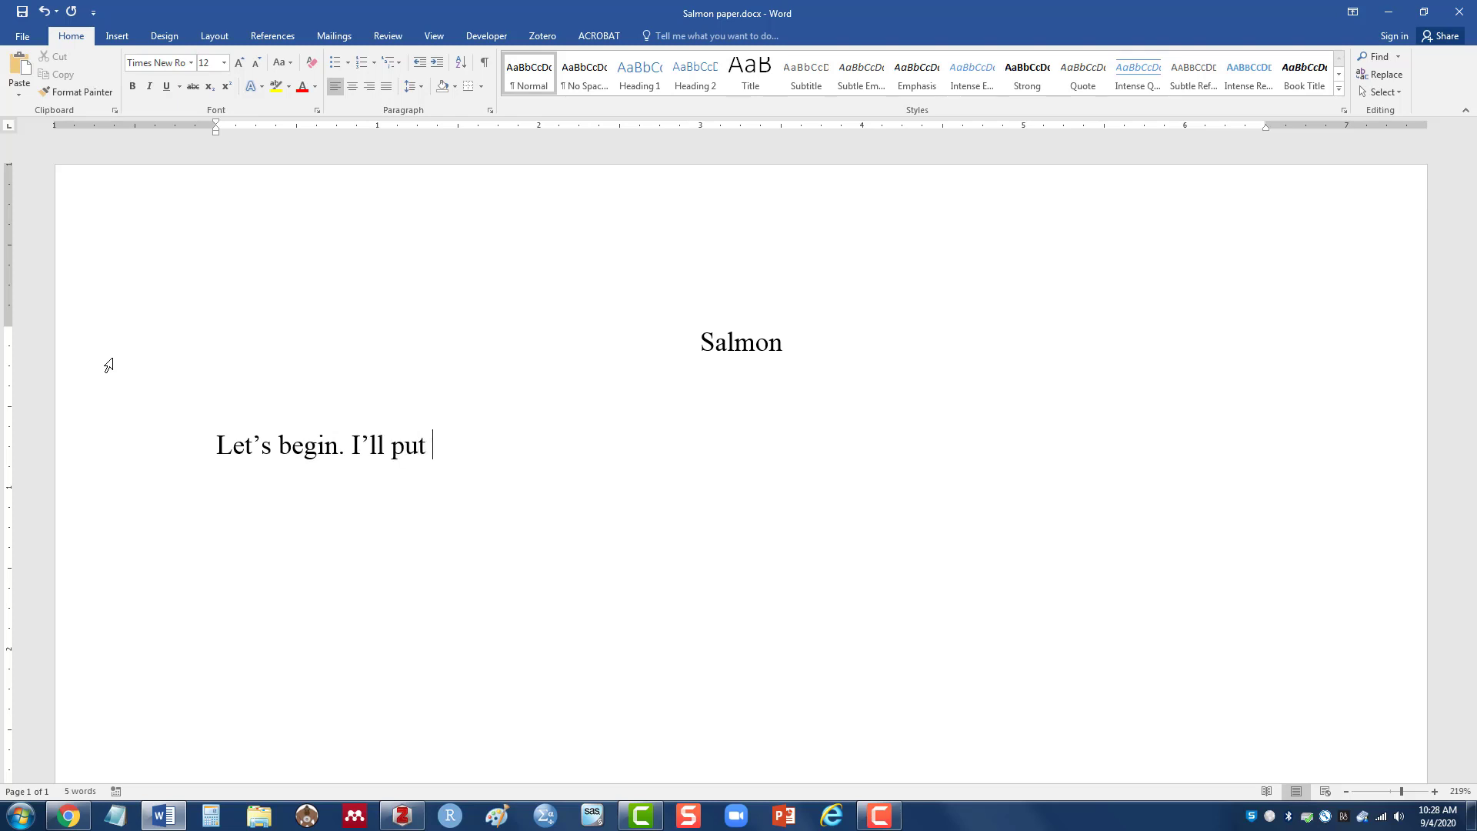
pyautogui.write('st source here')
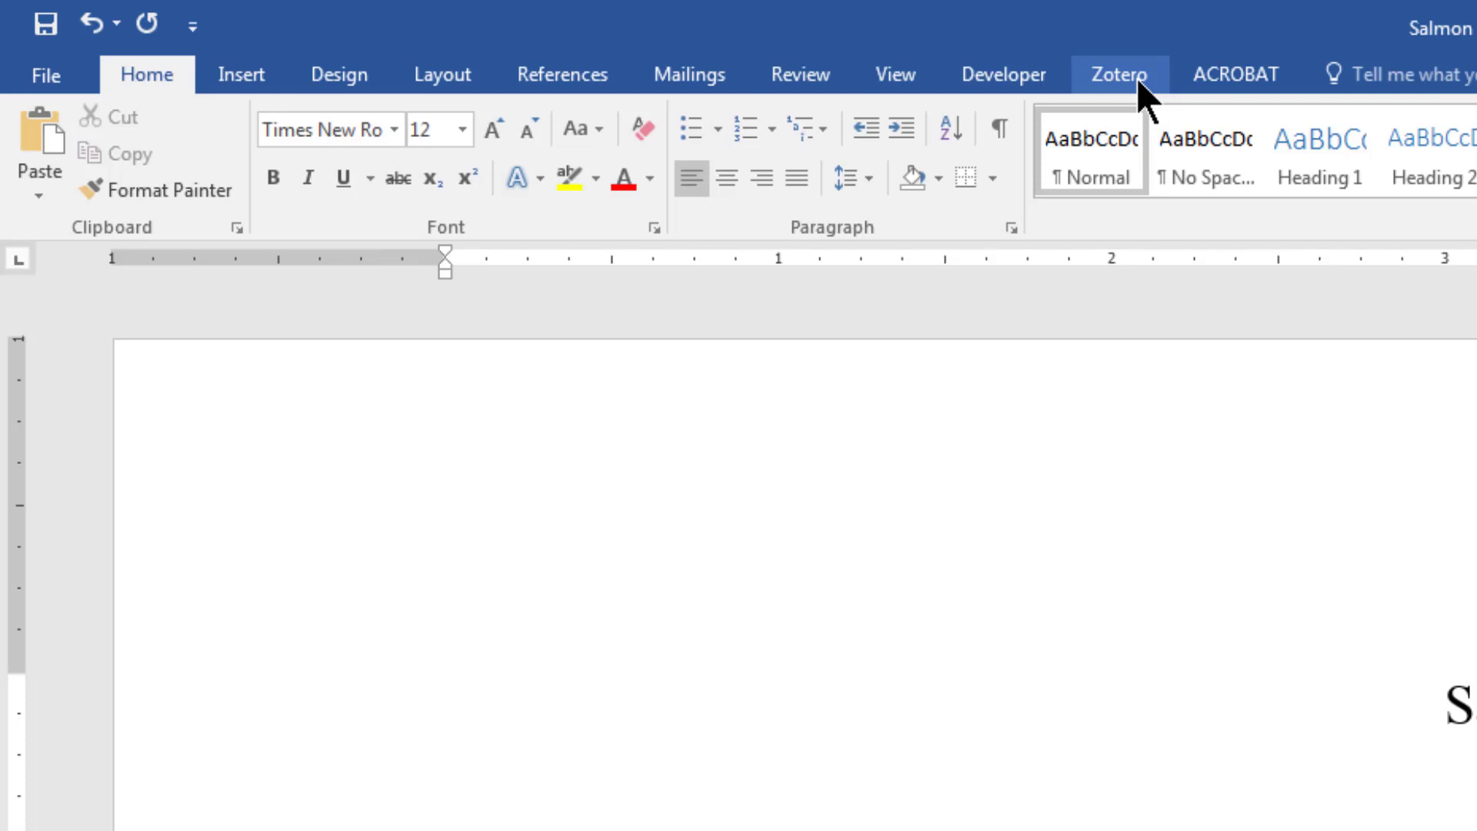
# Step: Start a Zotero citation after the sentence and set the document's citation style to American Psychological Association (APA) 7th edition
pyautogui.click(1138, 84)
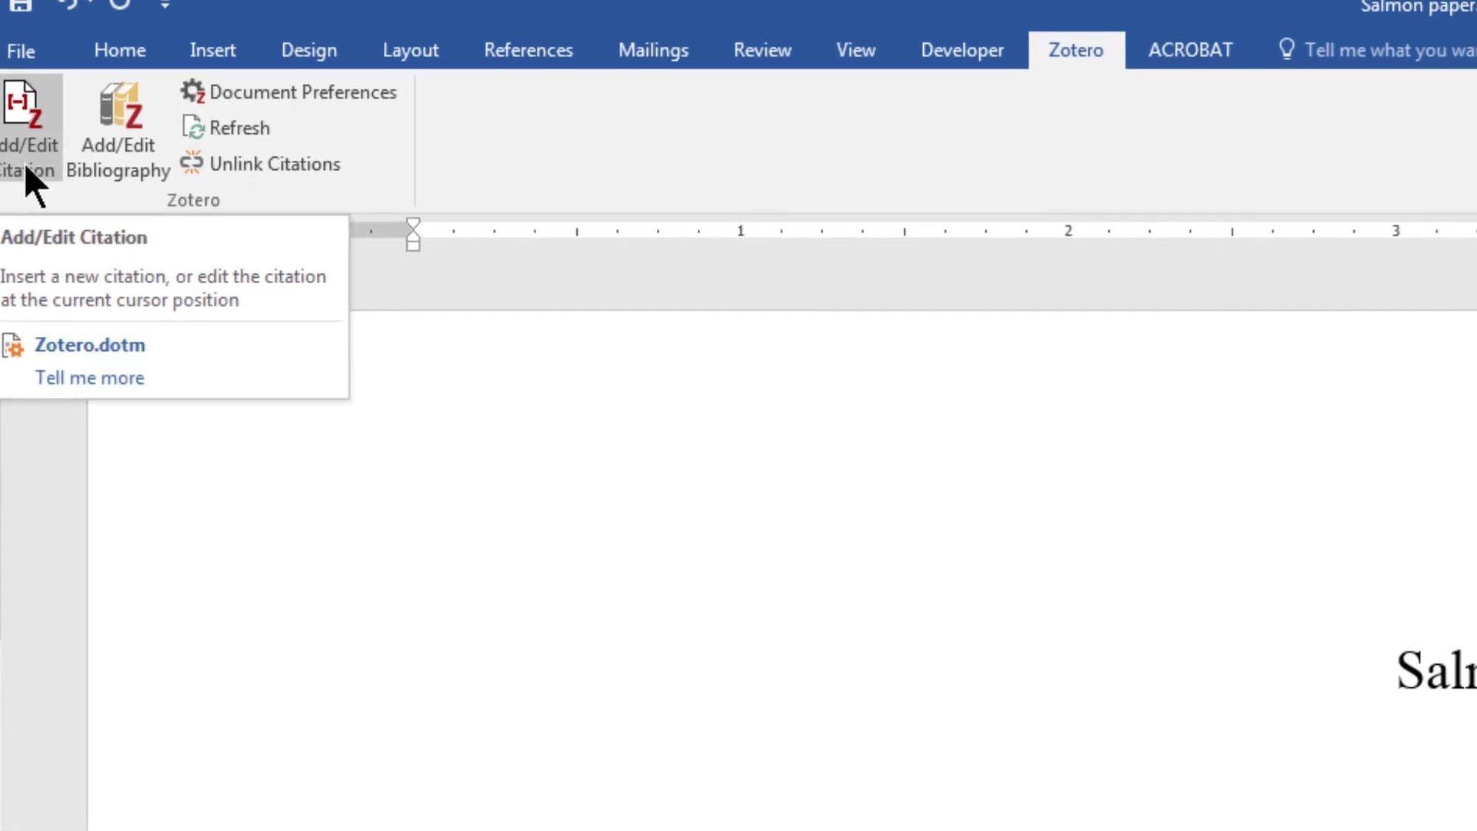
pyautogui.click(48, 185)
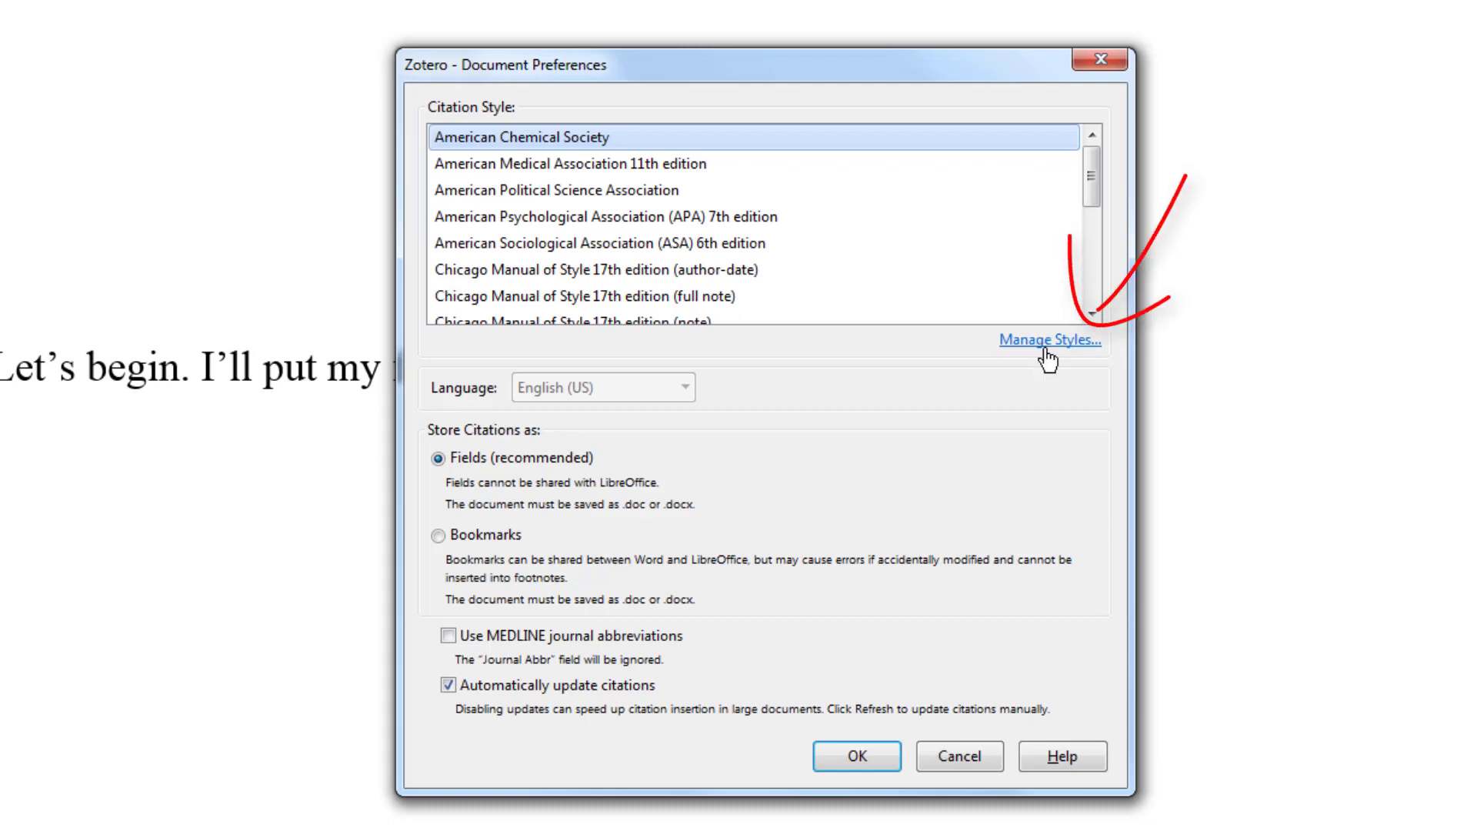
pyautogui.click(735, 219)
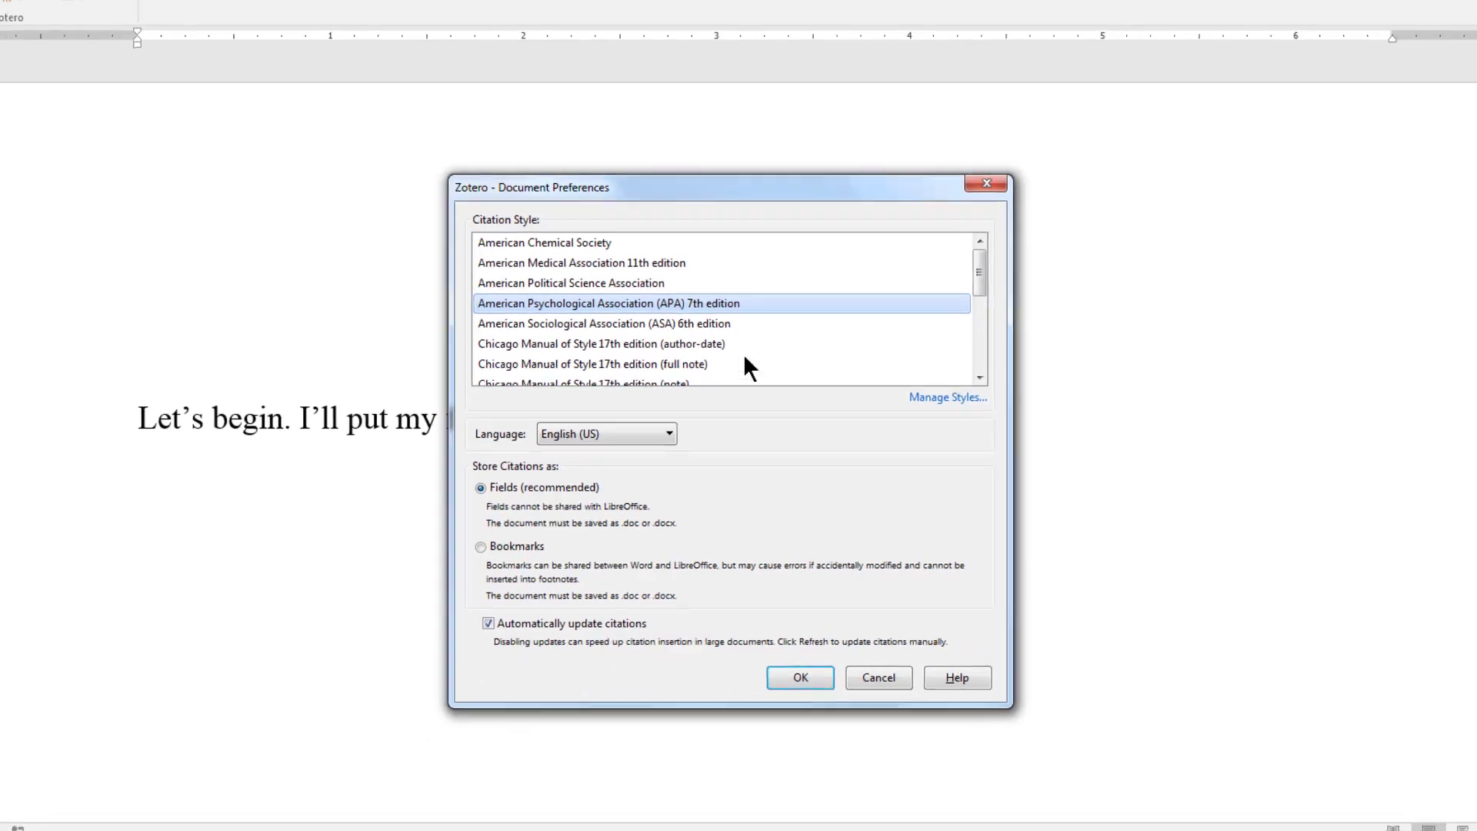
pyautogui.click(810, 680)
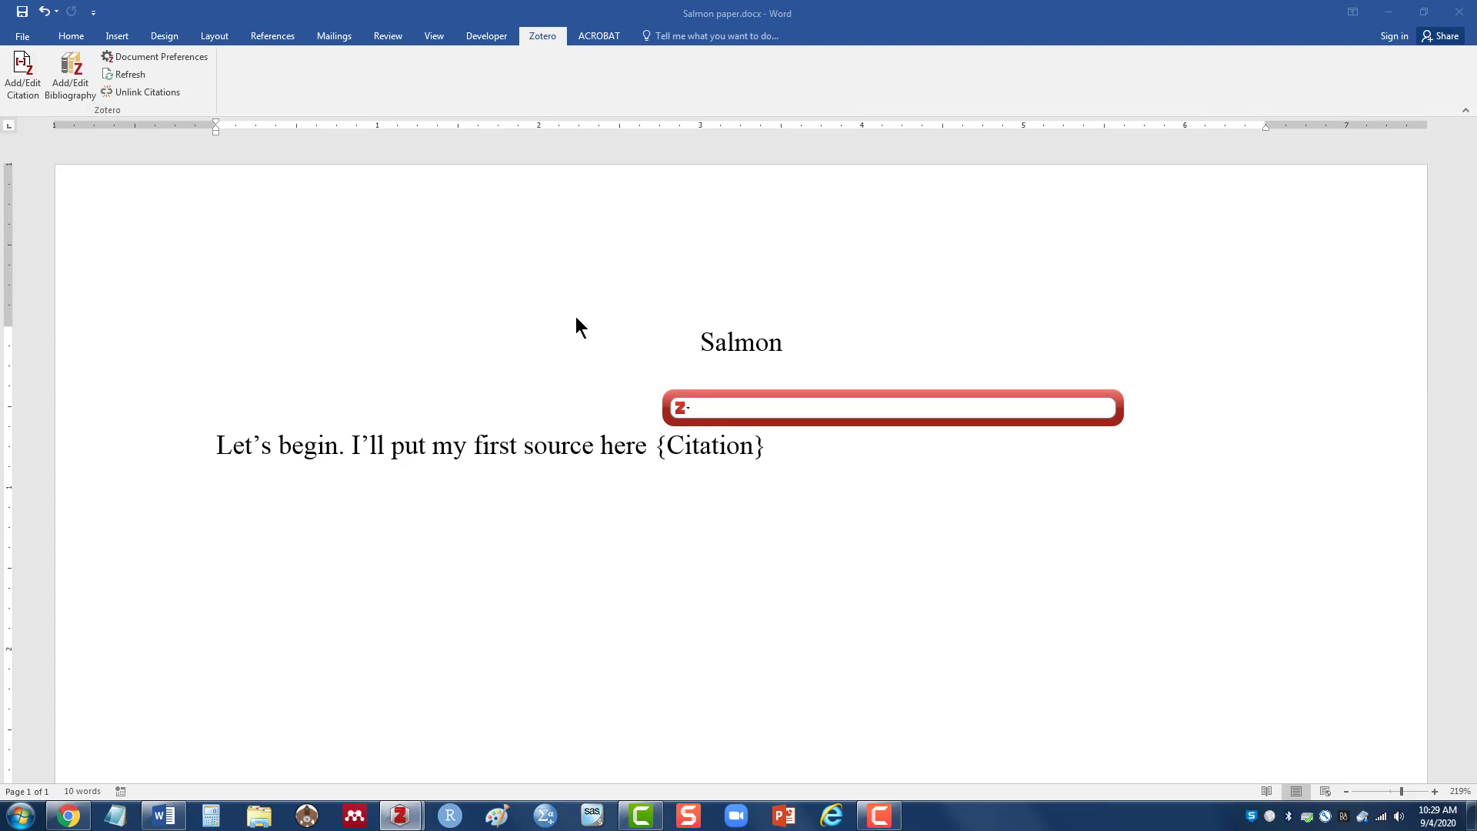
# Step: Search the citation bar for "salmon" and cite the book "Salmon without rivers: a history of the Pacific salmon crisis"
pyautogui.write('salmon')
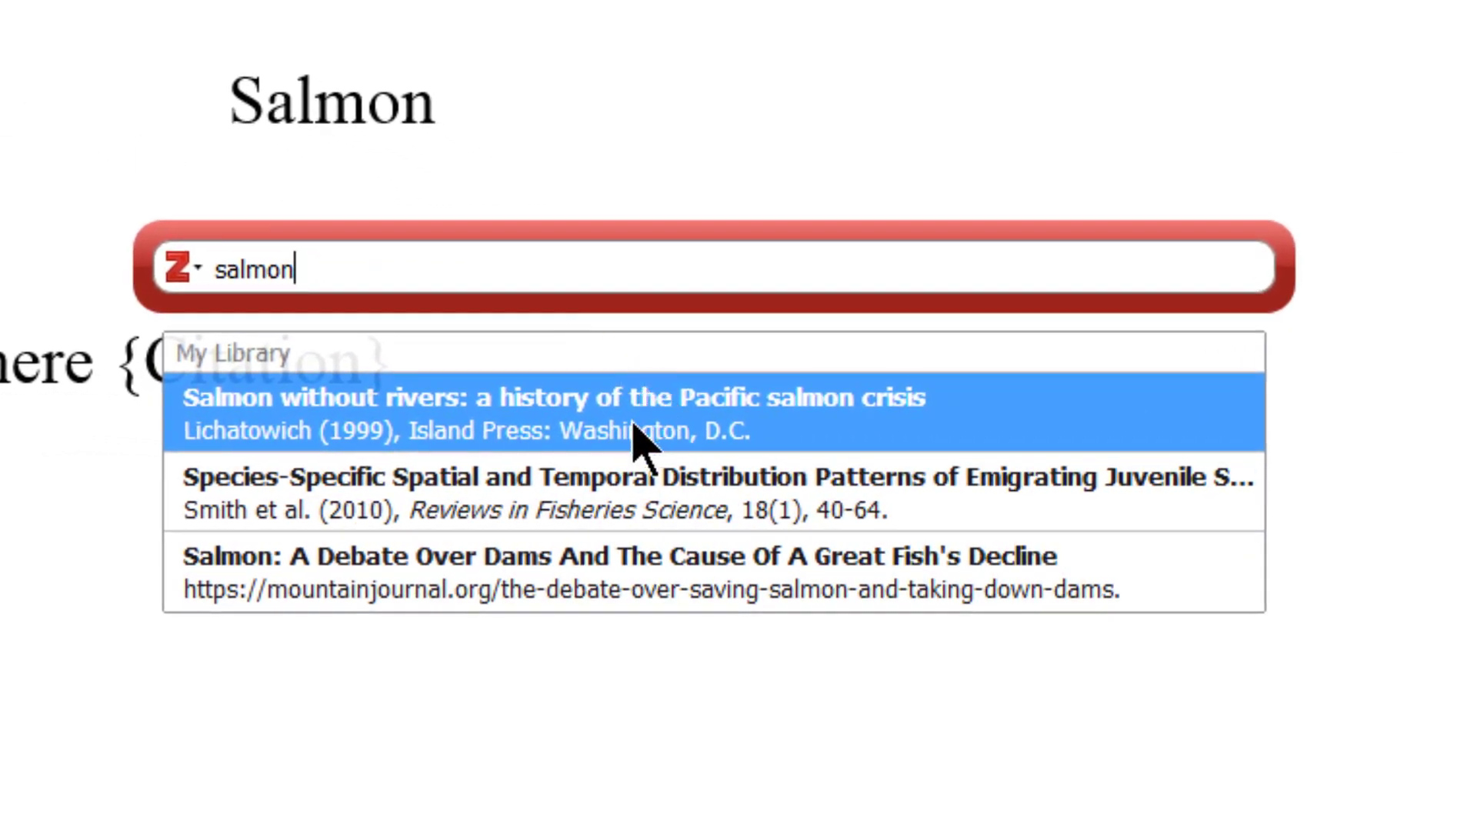
pyautogui.click(538, 420)
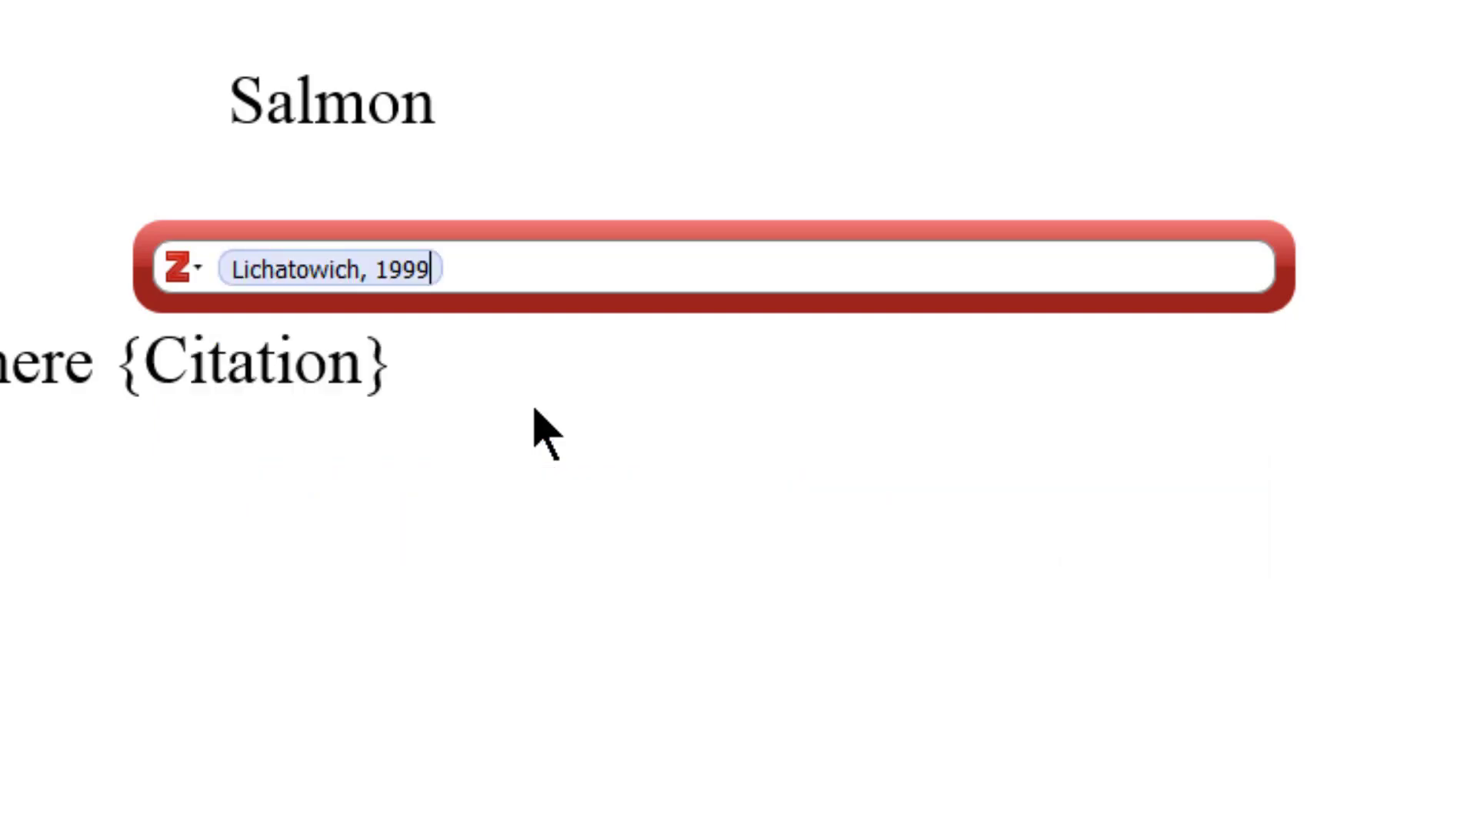
pyautogui.press('Return')
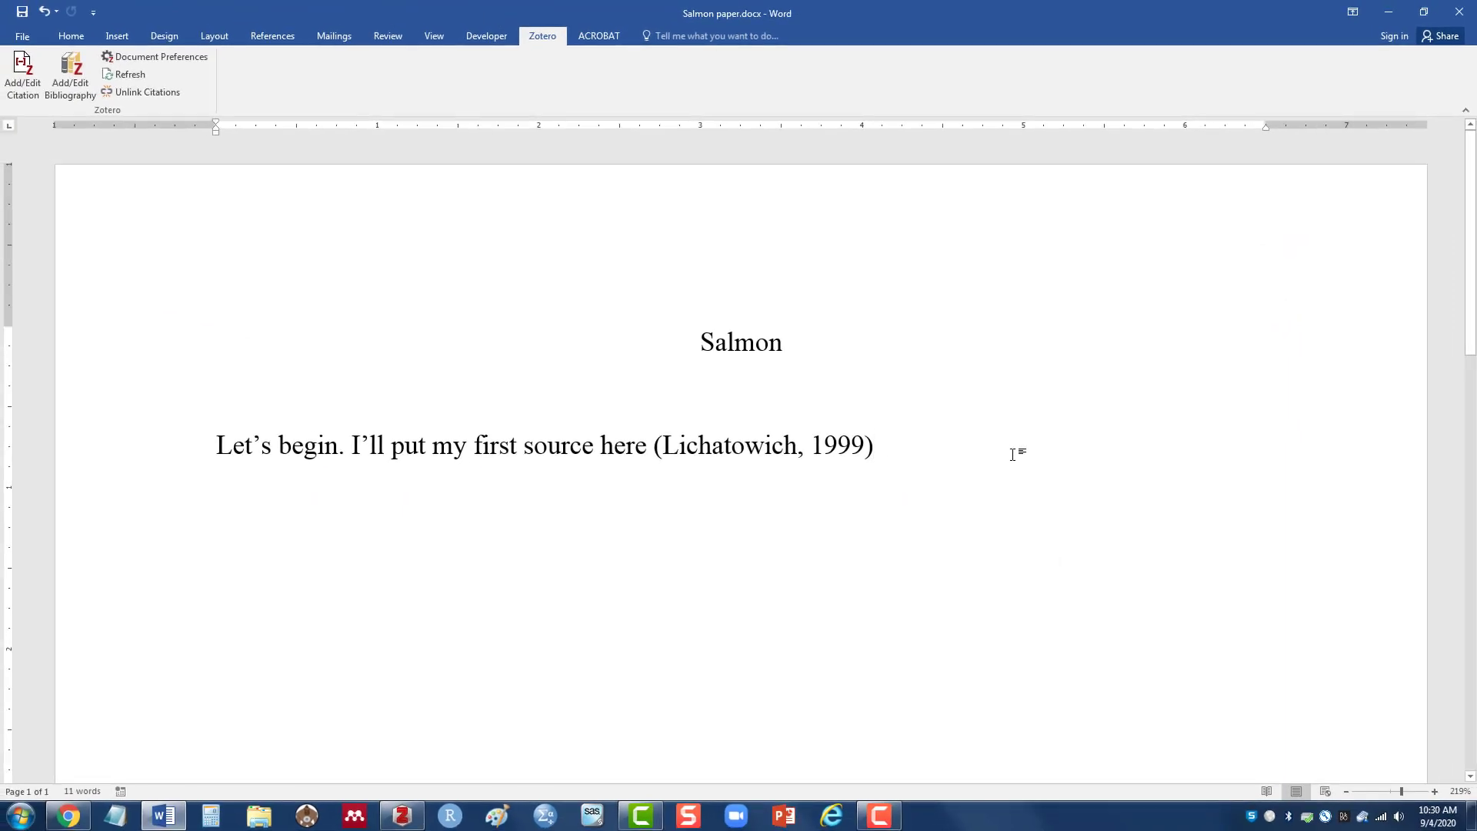
# Step: End the first sentence with a period and continue the paragraph with "This is my second source"
pyautogui.write('. This ')
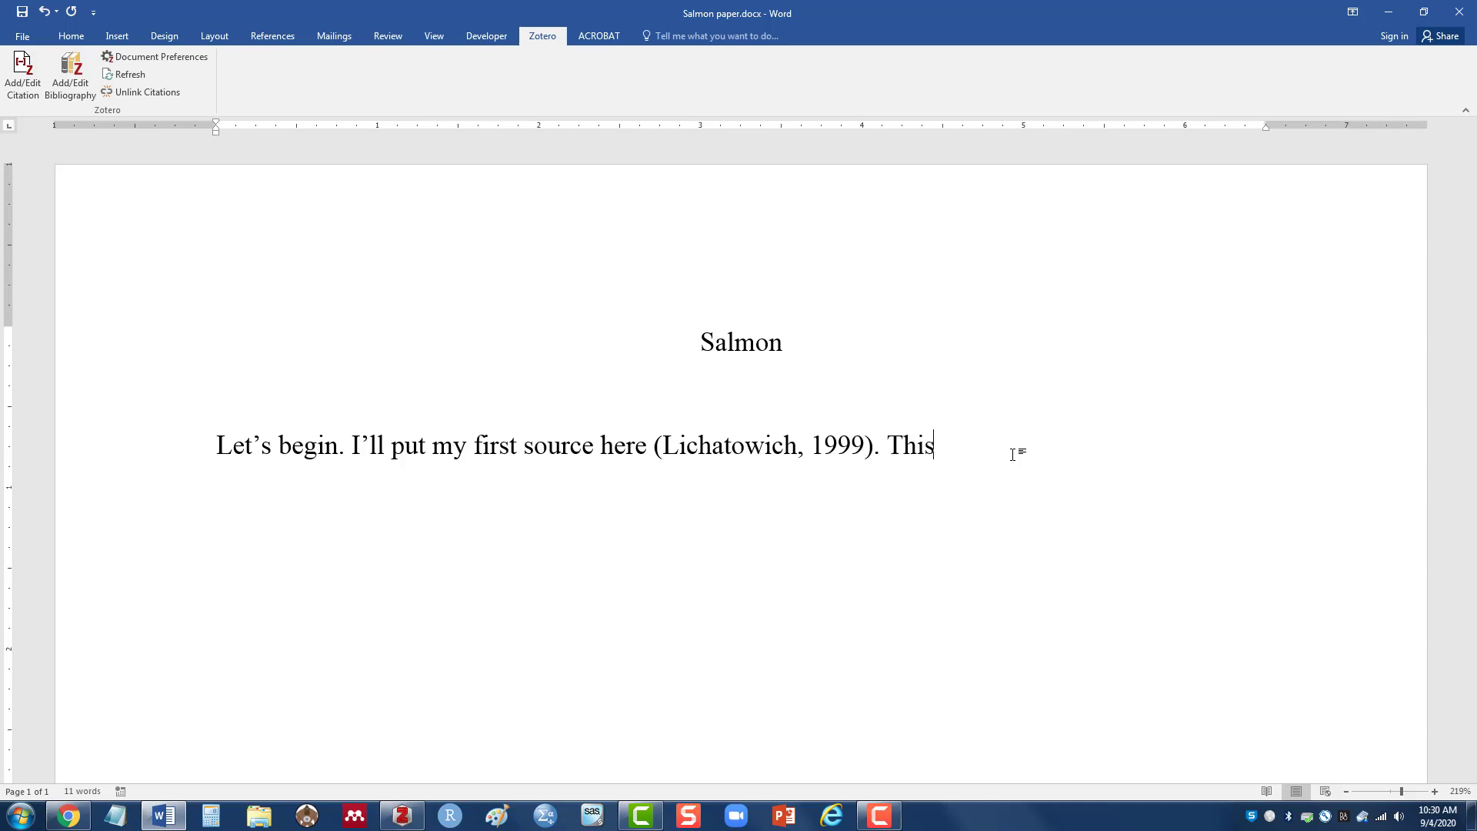
pyautogui.write('is myt')
pyautogui.press('BackSpace')
pyautogui.write('su')
pyautogui.press('BackSpace')
pyautogui.press('BackSpace')
pyautogui.write('second source')
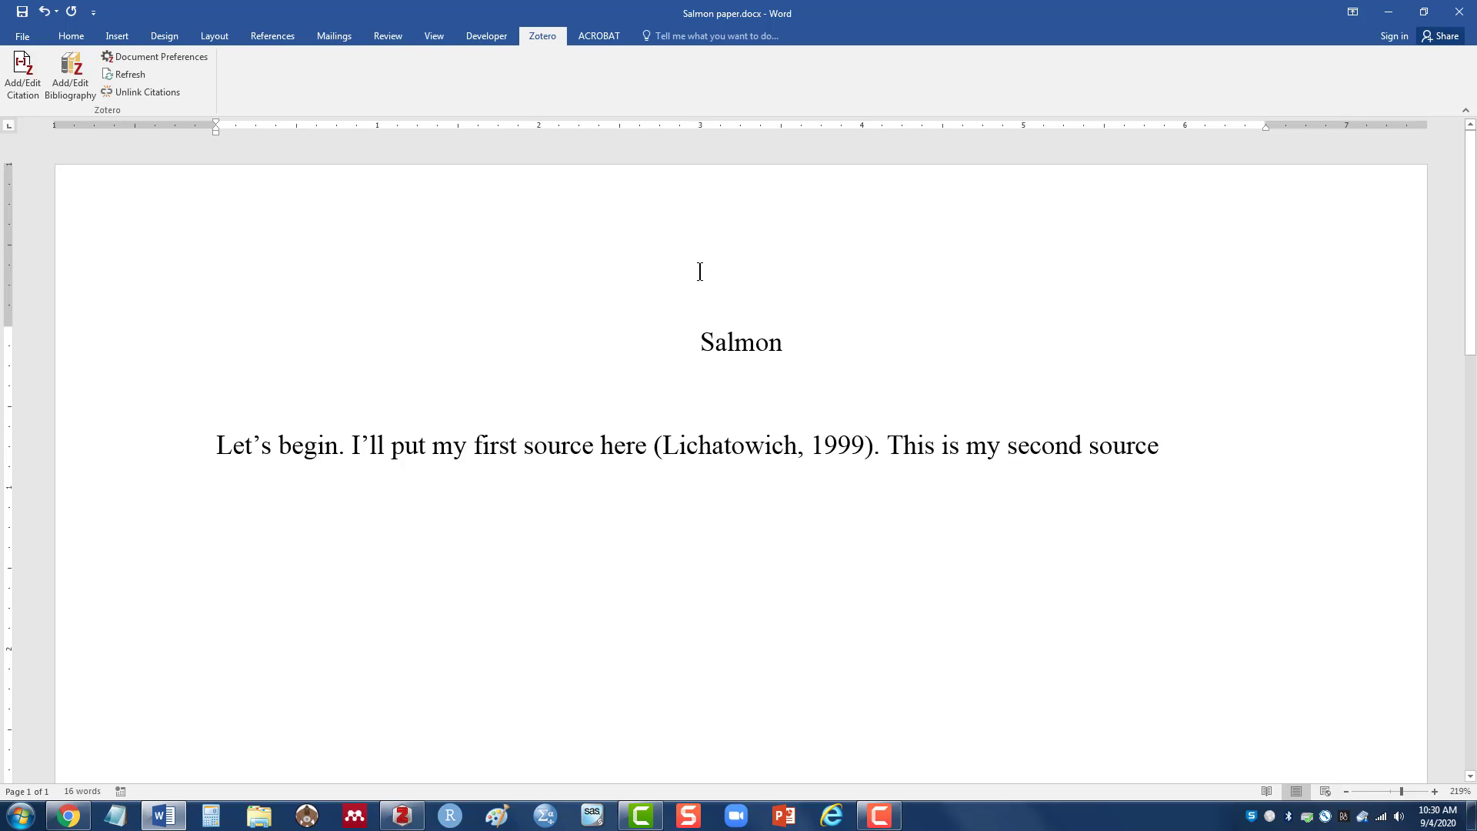
# Step: Using Zotero's Classic View, insert a citation to "Salmon: A Debate Over Dams And The Cause Of A Great Fish's Decline"
pyautogui.click(34, 87)
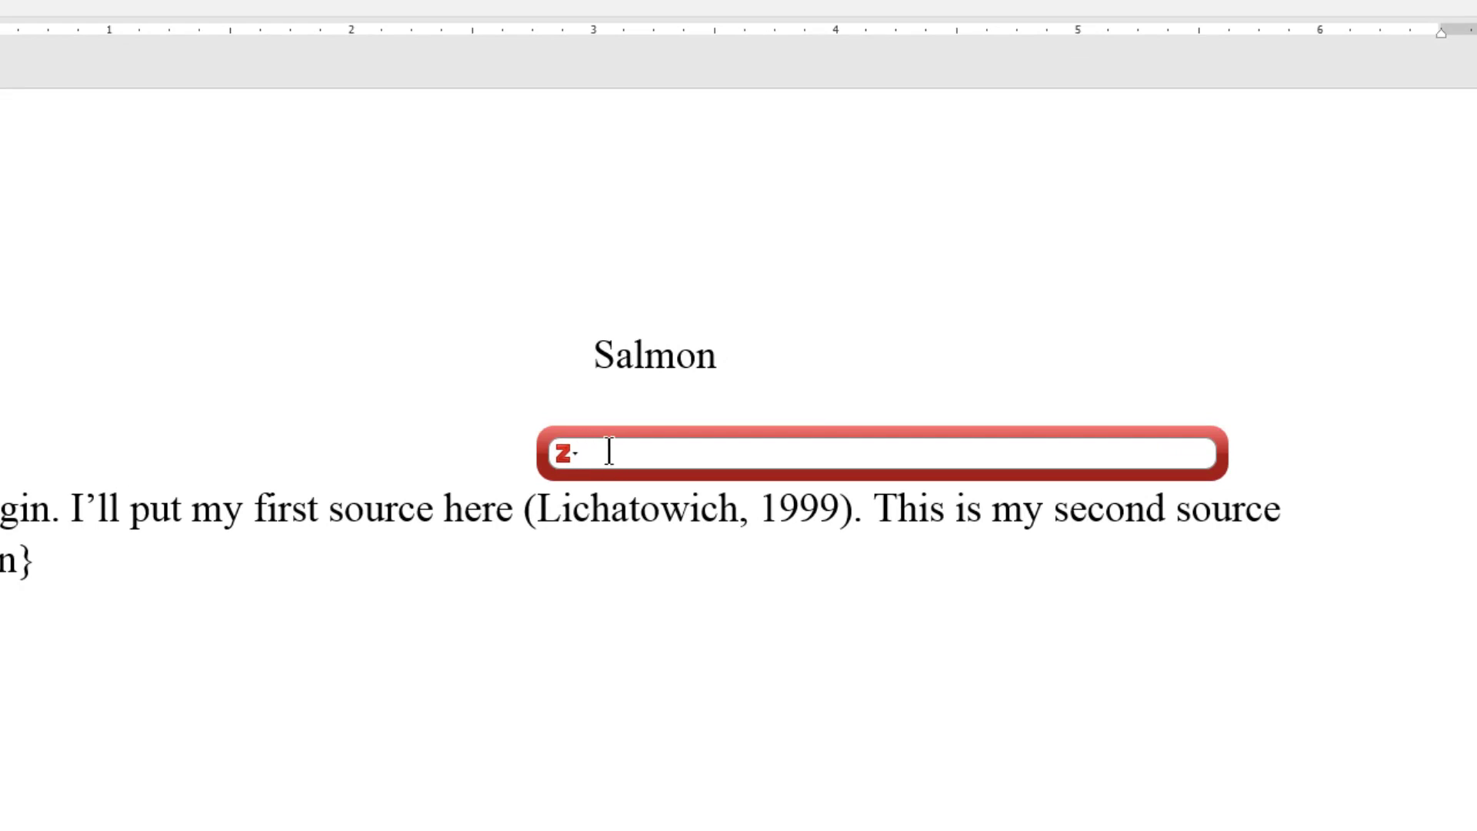
pyautogui.click(560, 447)
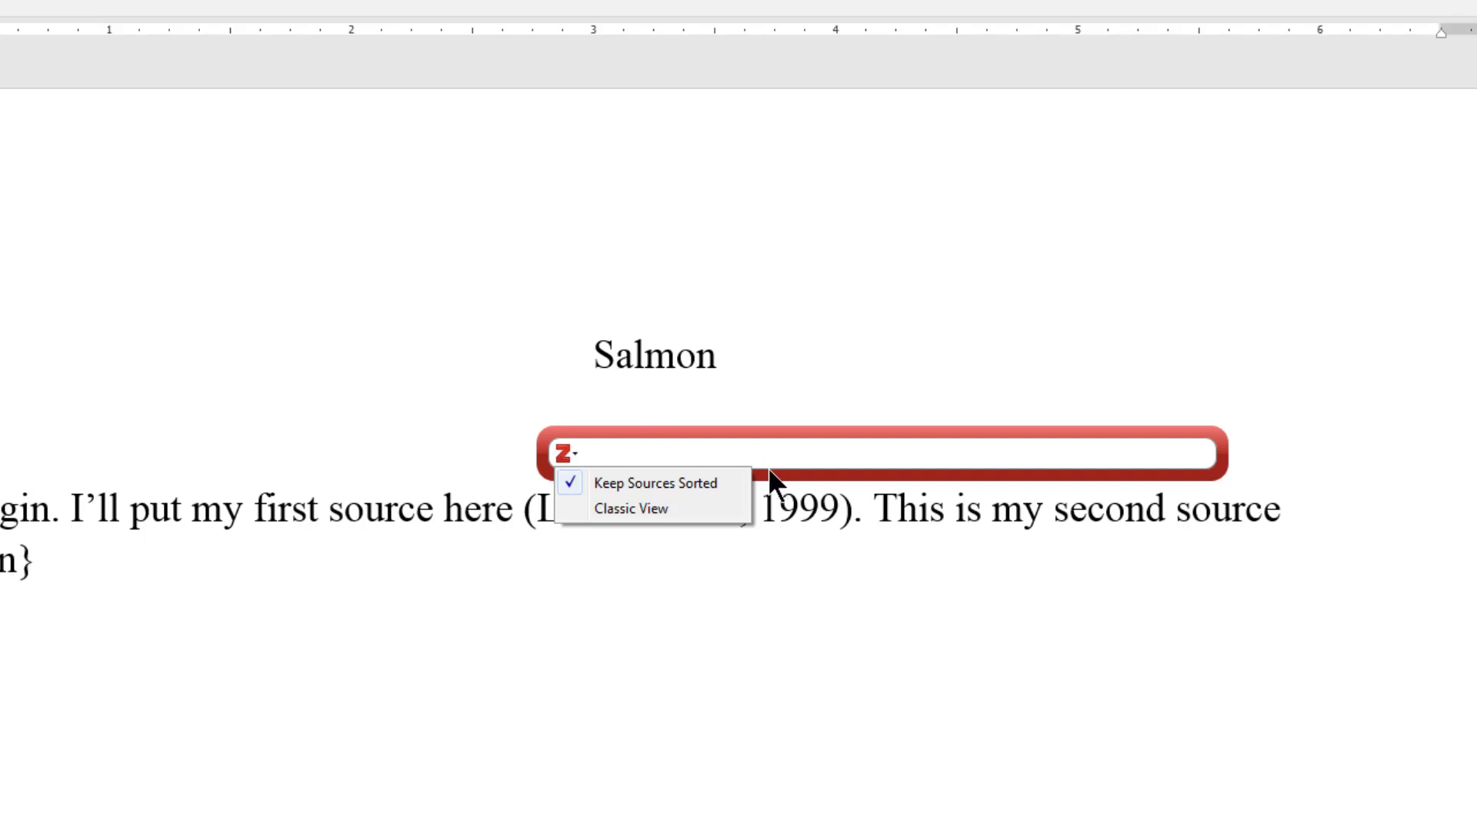
pyautogui.click(647, 507)
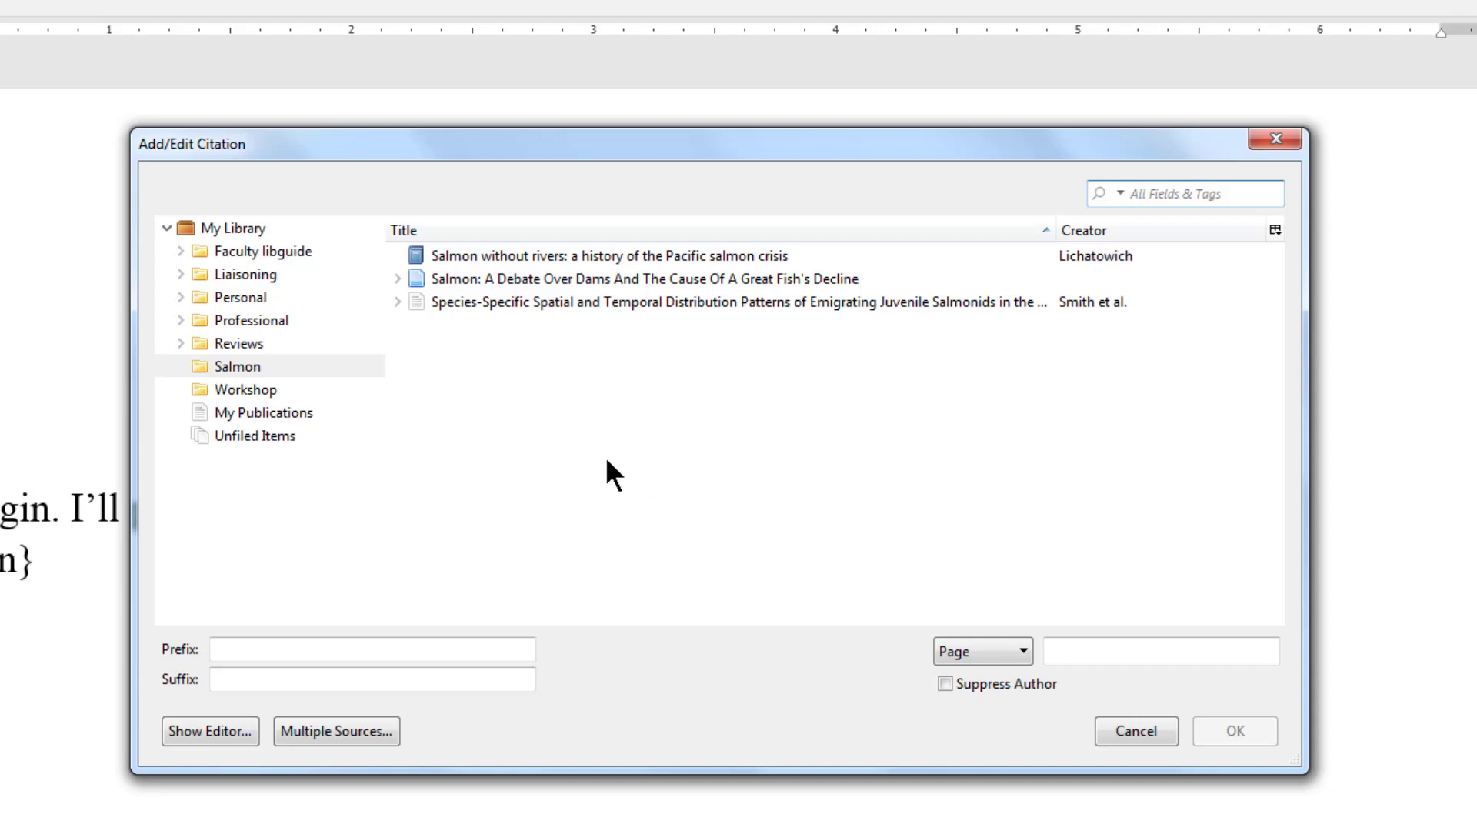
pyautogui.click(561, 277)
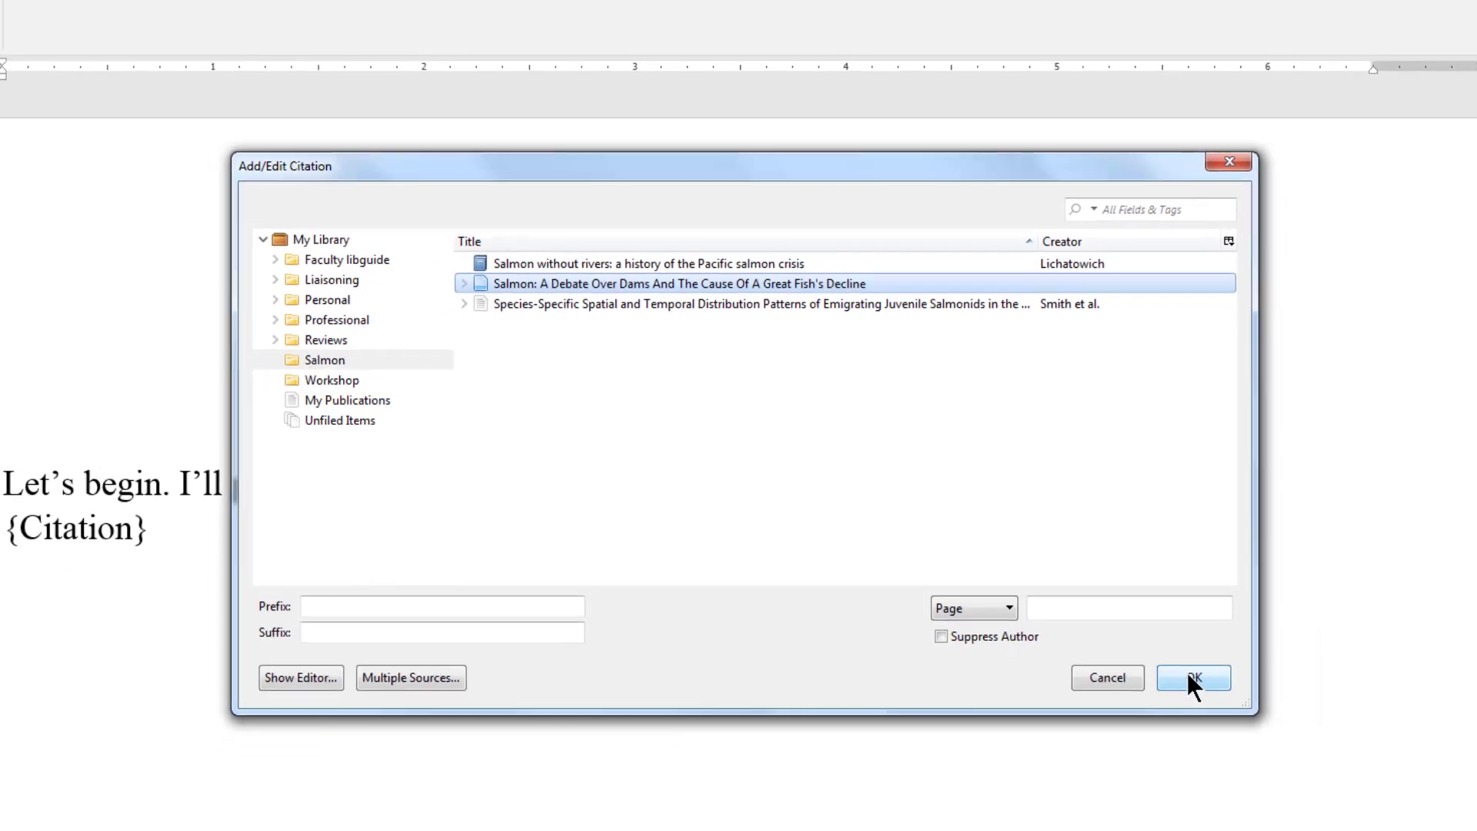
pyautogui.click(1192, 679)
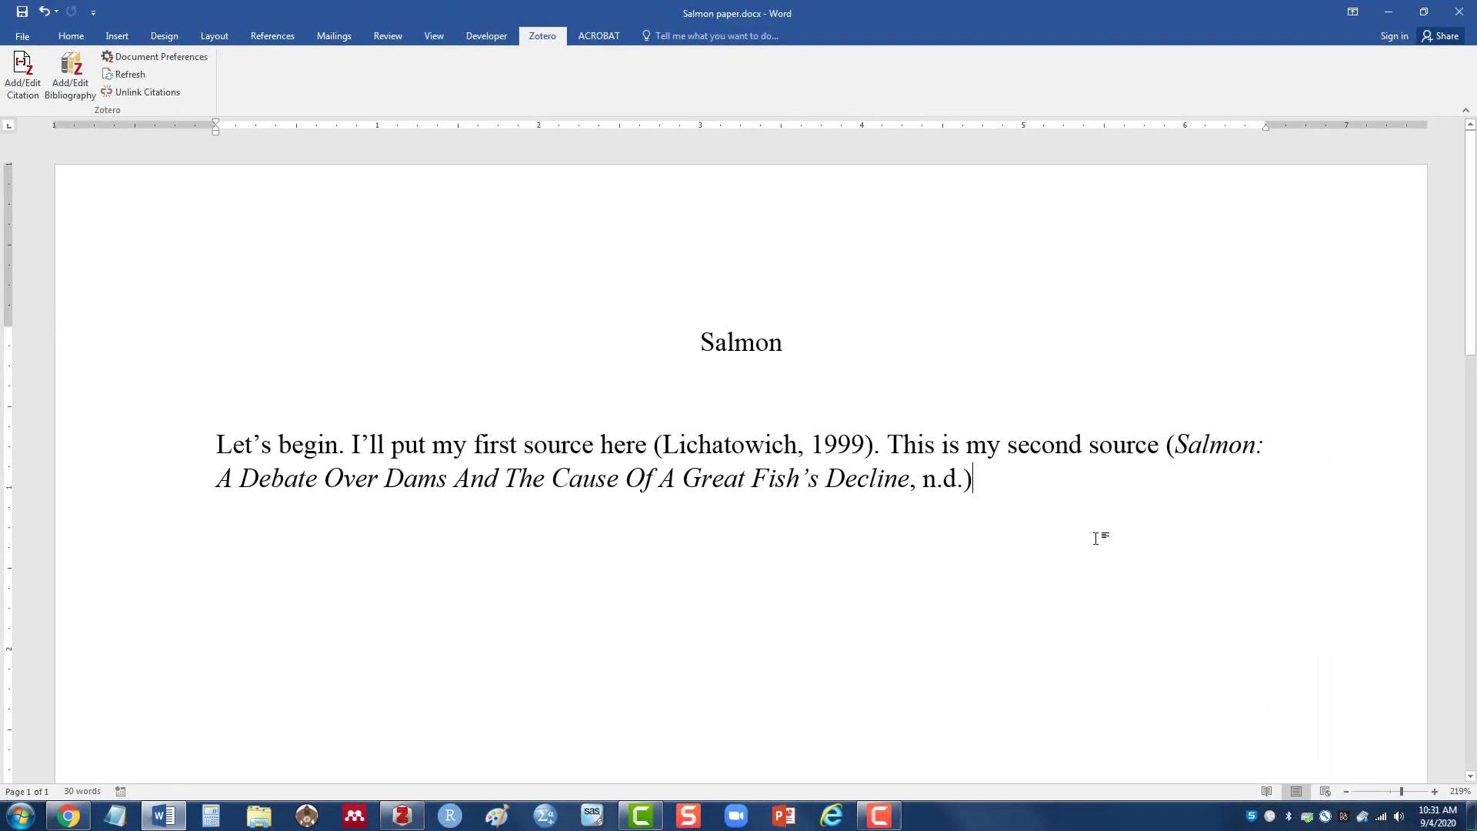
# Step: End the second sentence with a period and add the text: This is my third source, "direct quote"
pyautogui.write('. ')
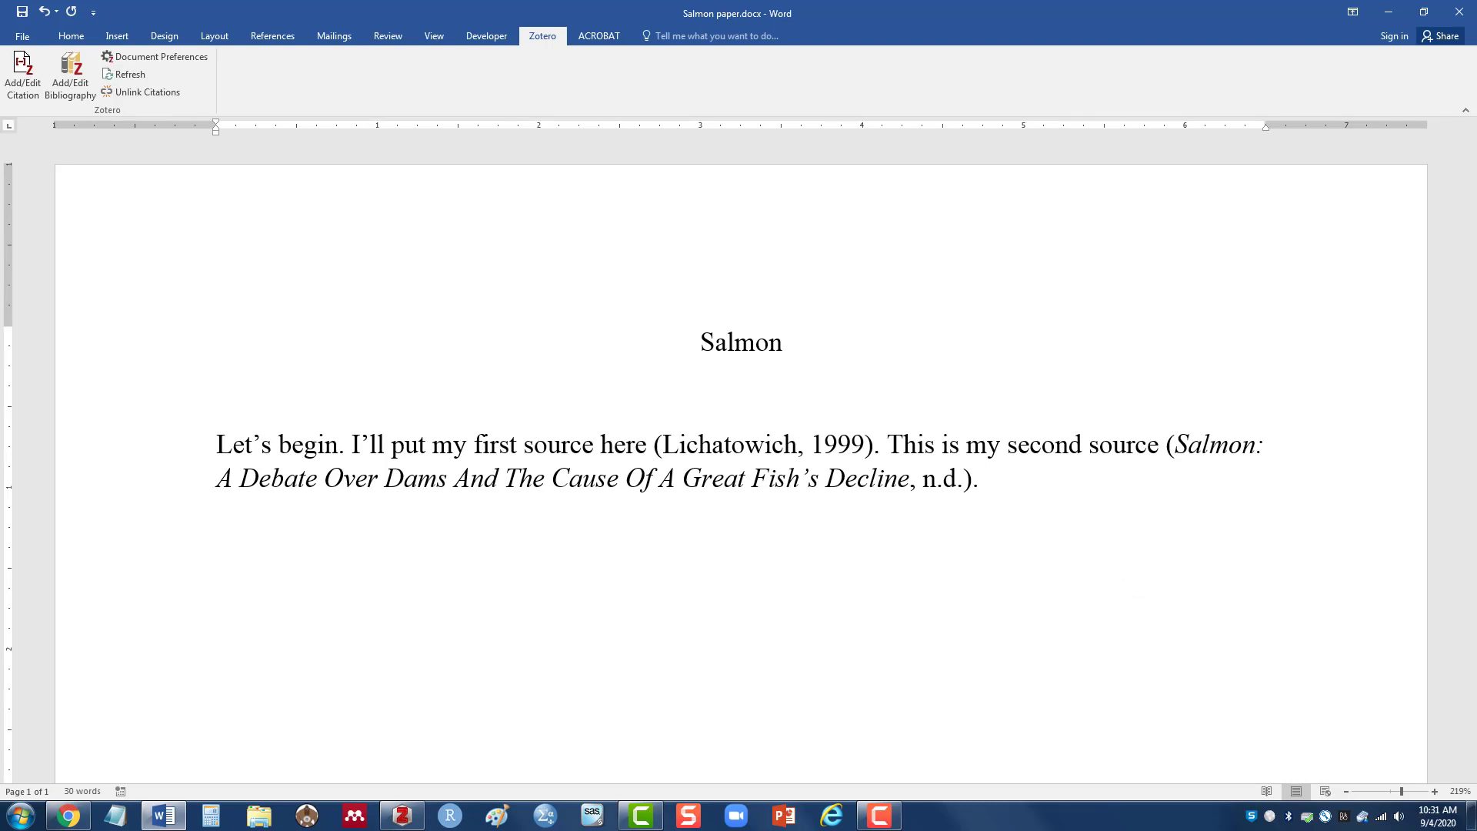
pyautogui.write('This is my th')
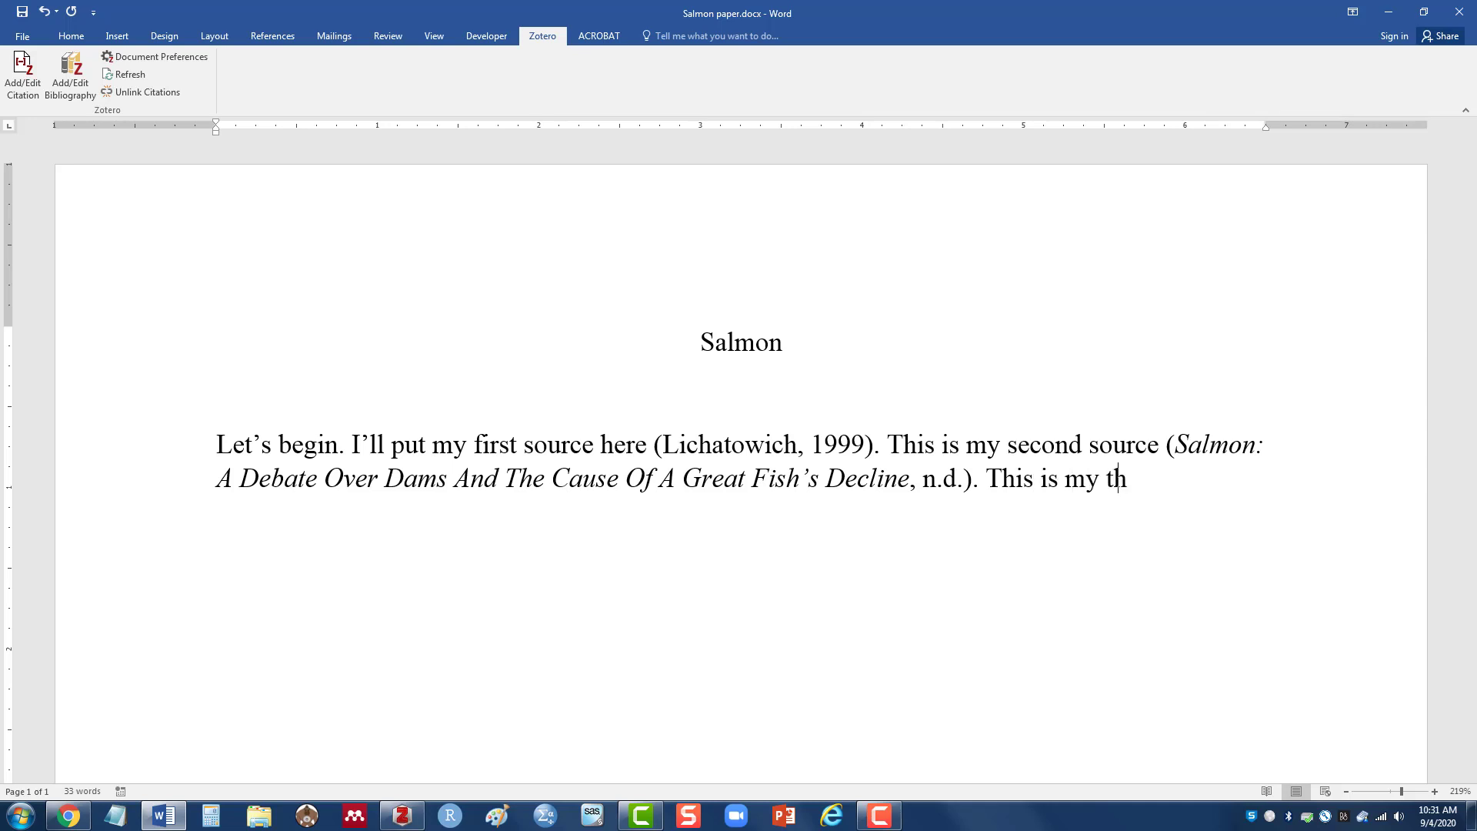
pyautogui.write('ird source')
pyautogui.write(', "')
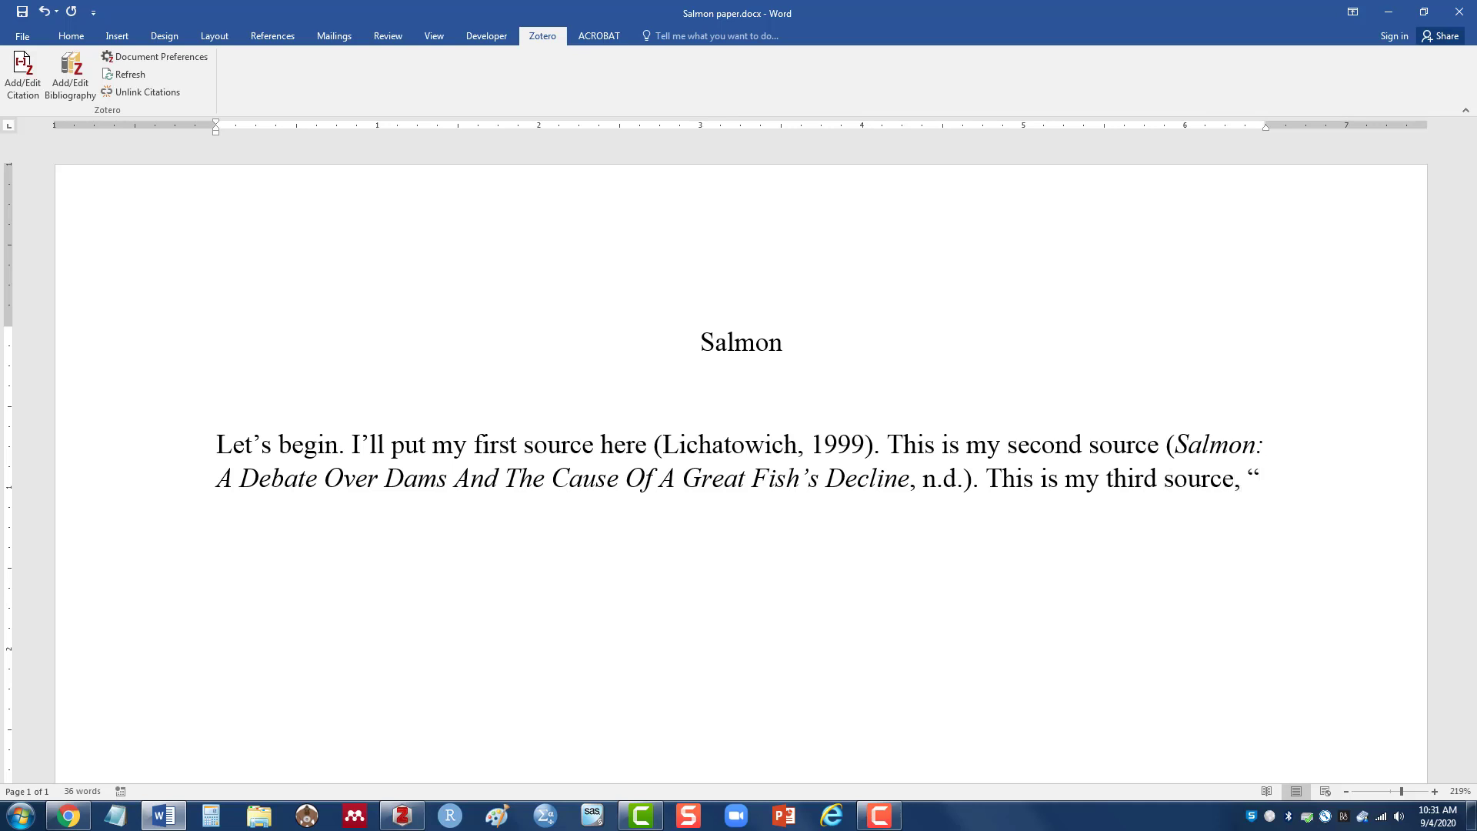
pyautogui.write('direct quotes')
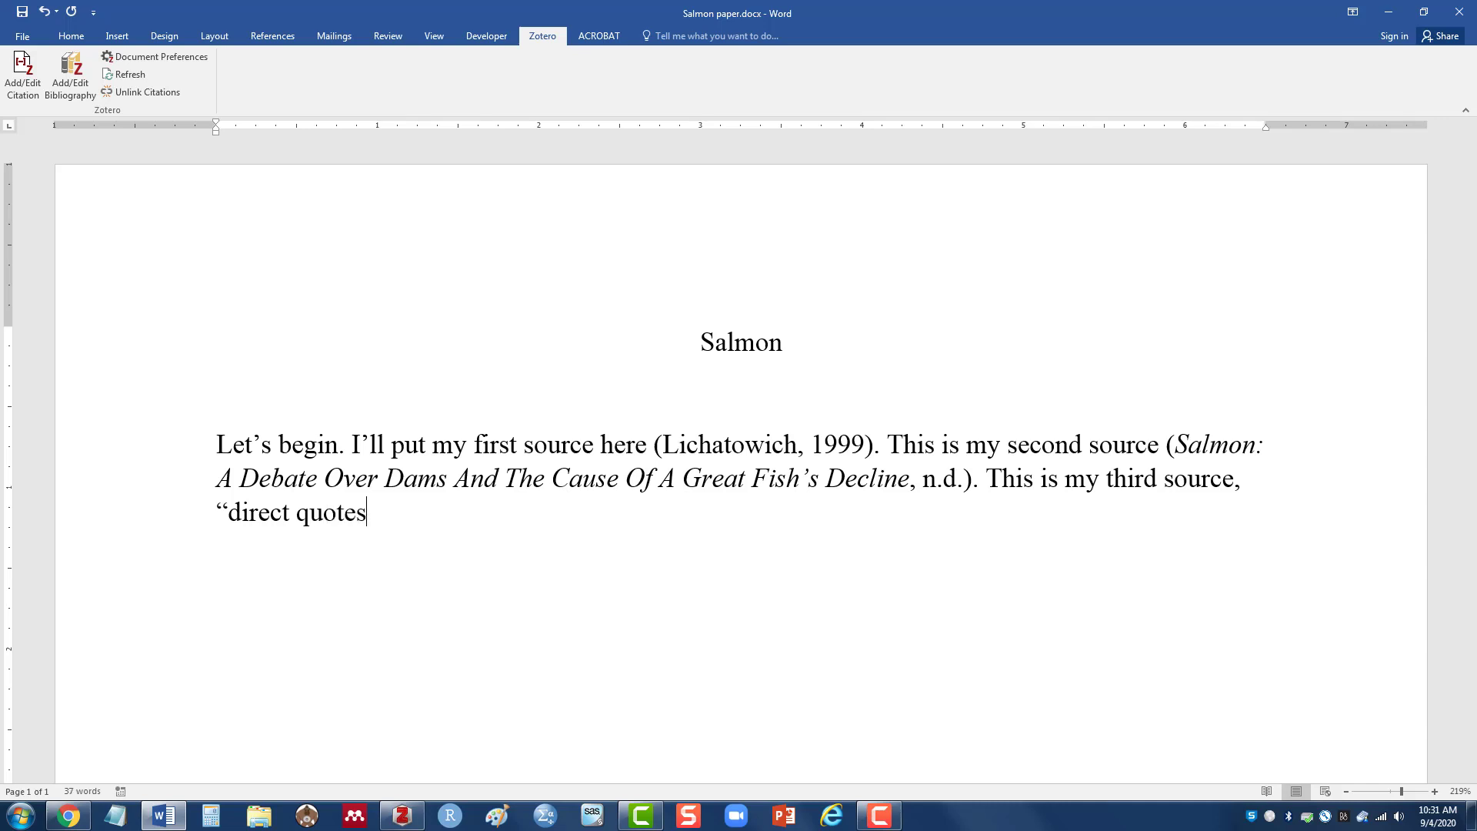
pyautogui.press('BackSpace')
pyautogui.write('"')
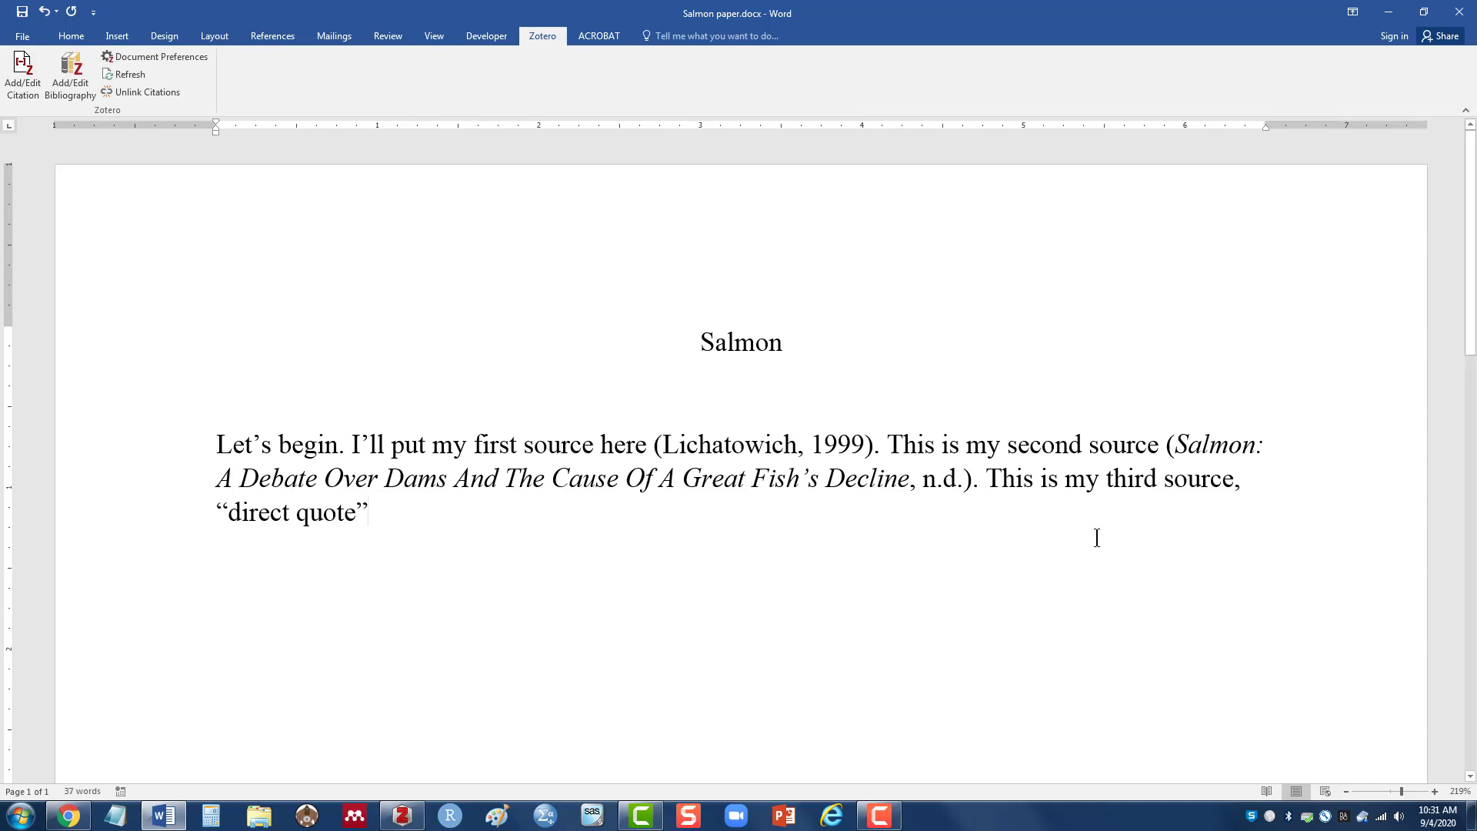
# Step: Using Classic View, cite the "Species-Specific Spatial and Temporal Distribution Patterns" article with page 45 after the direct quote
pyautogui.click(25, 75)
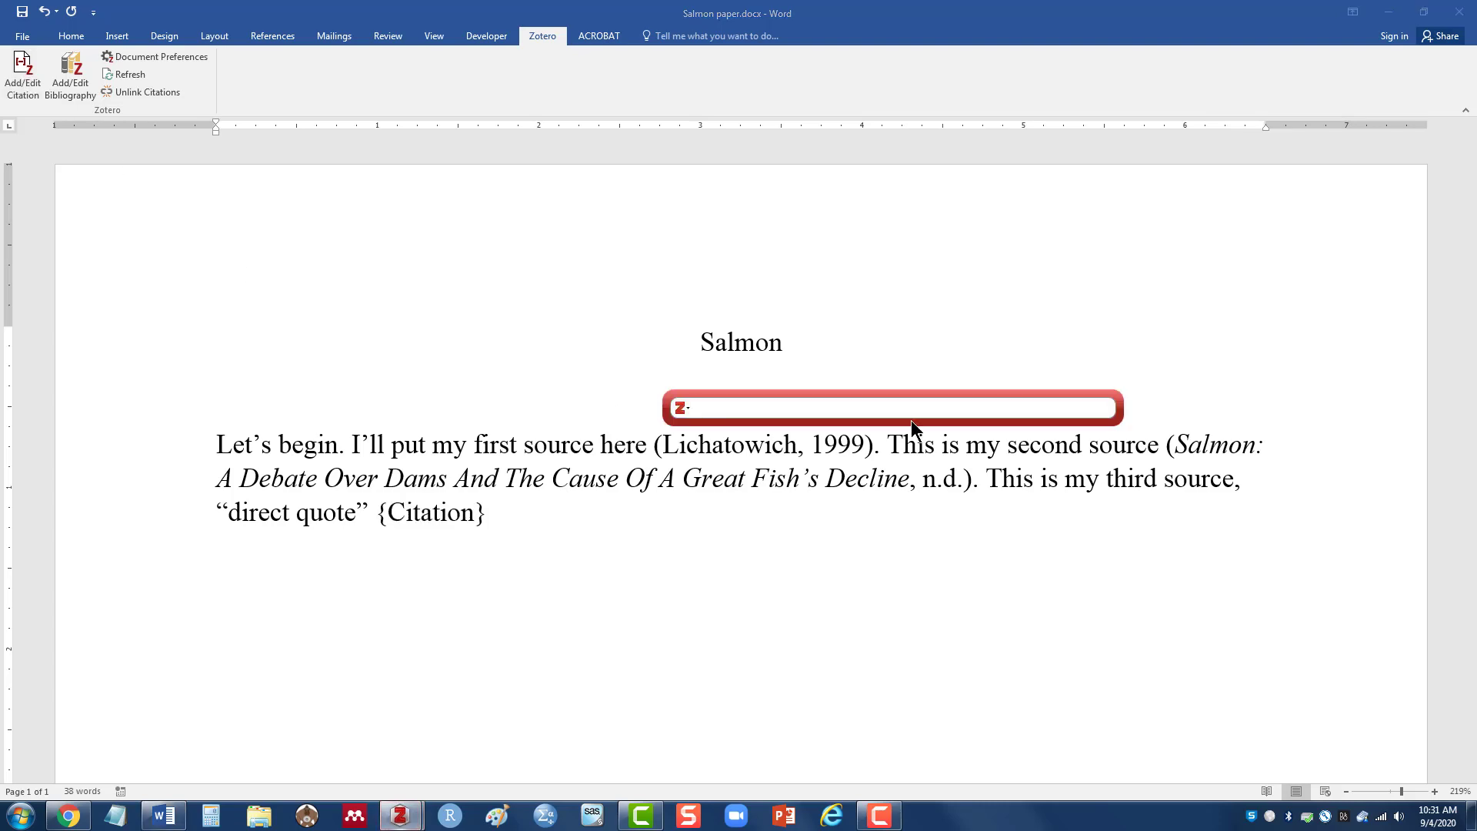
pyautogui.click(683, 407)
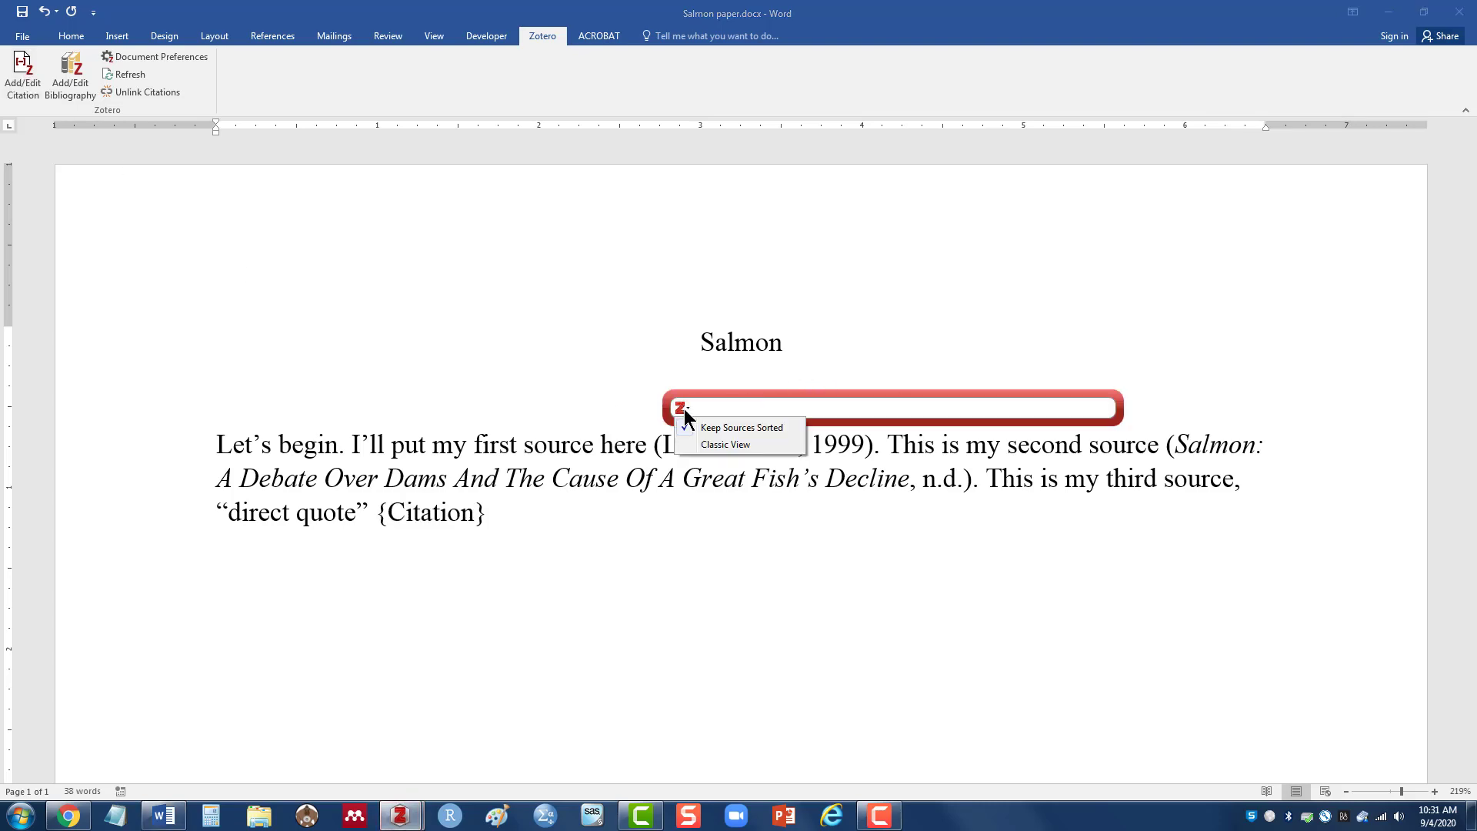
pyautogui.click(727, 441)
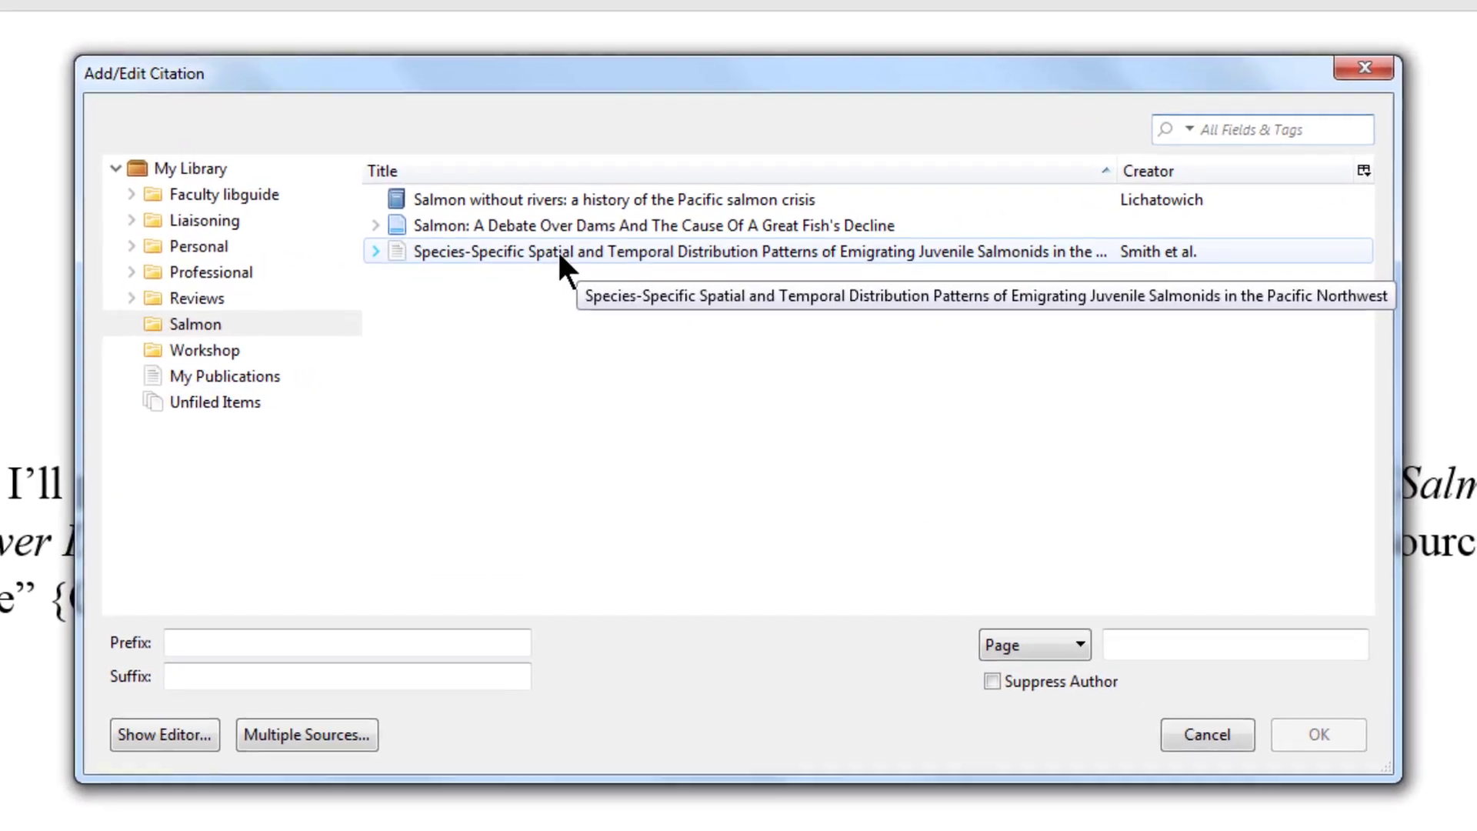
pyautogui.click(575, 261)
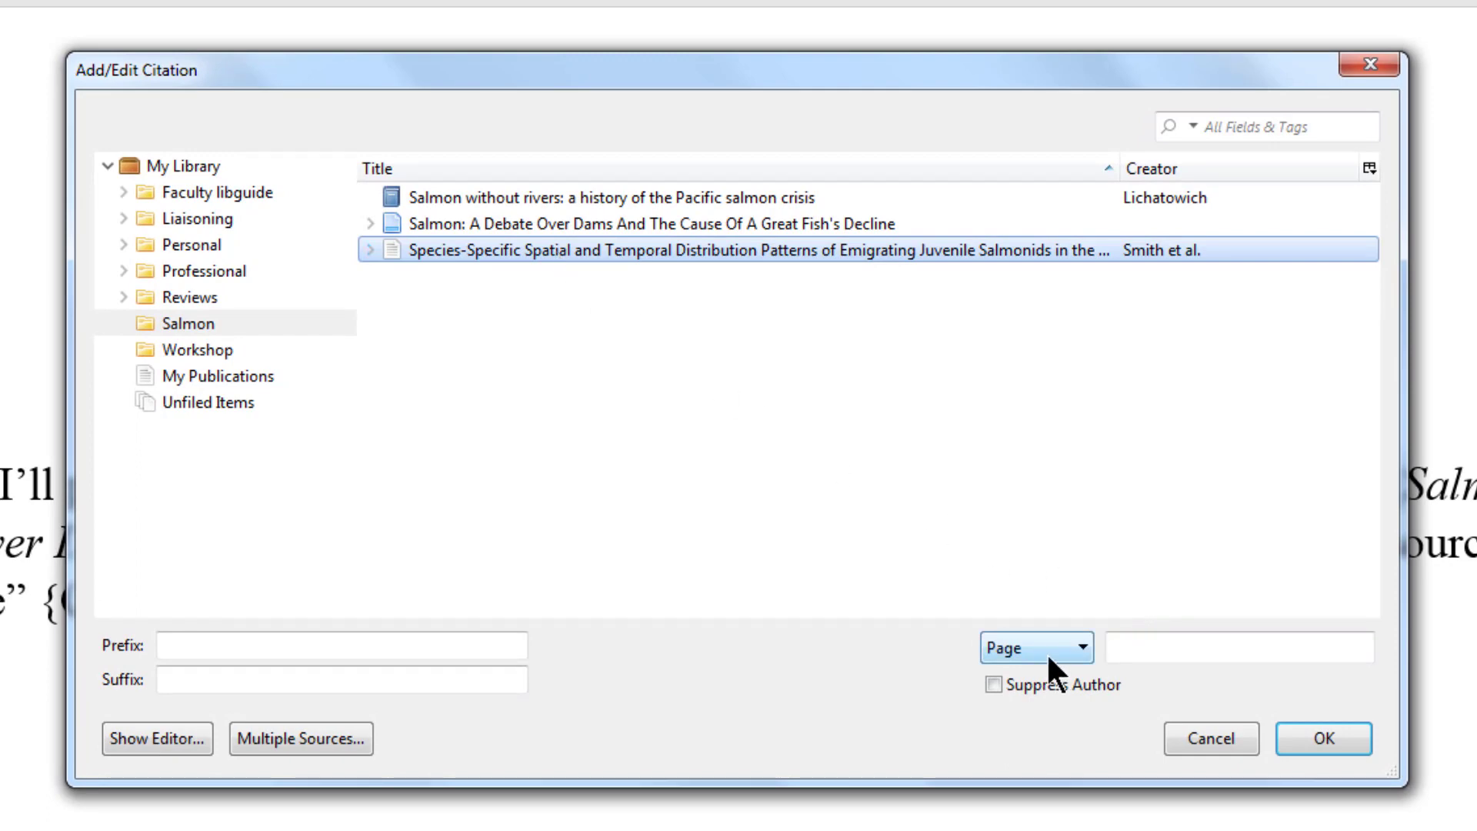
pyautogui.click(1152, 655)
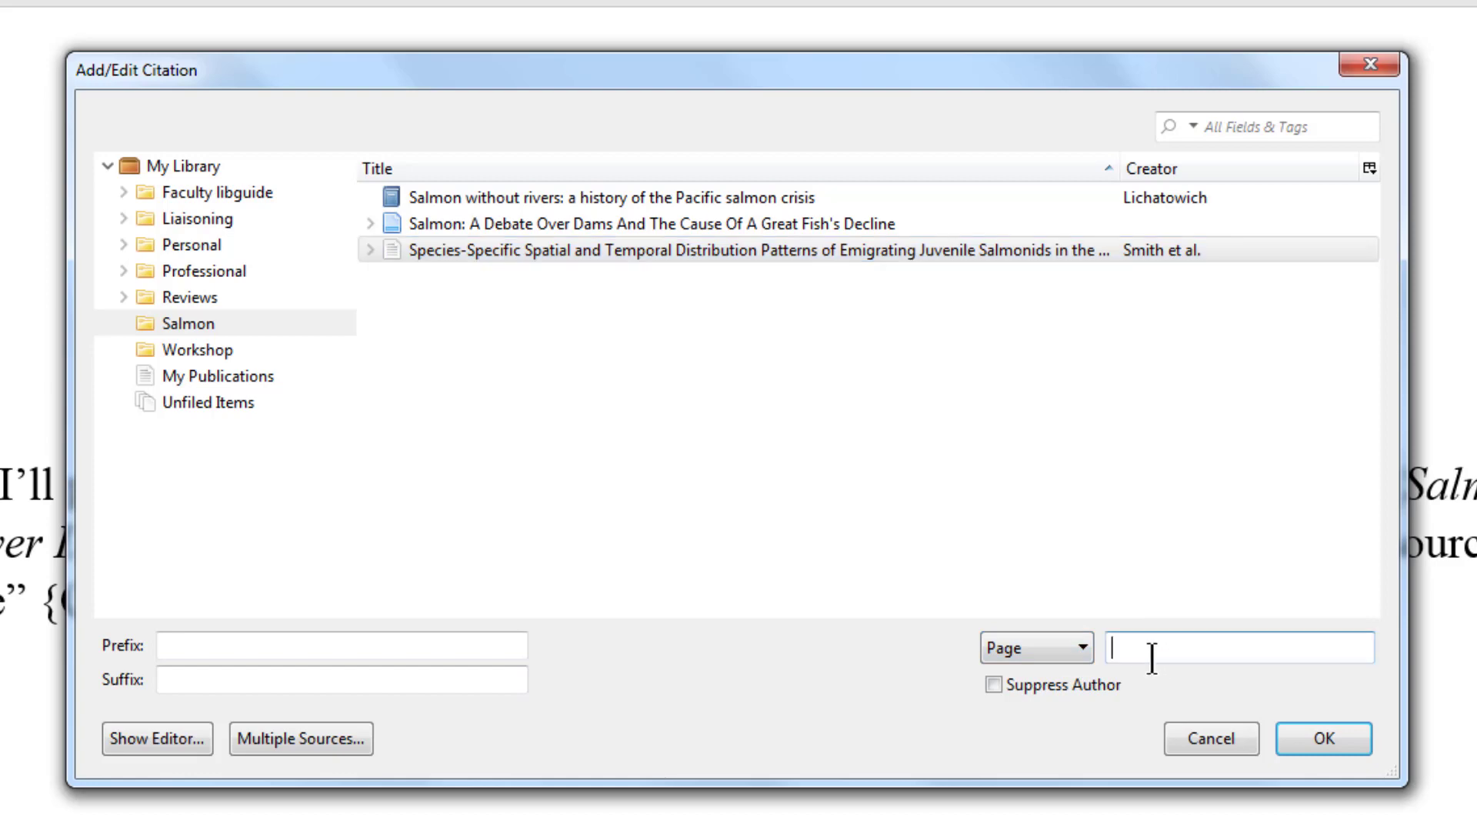
pyautogui.write('45')
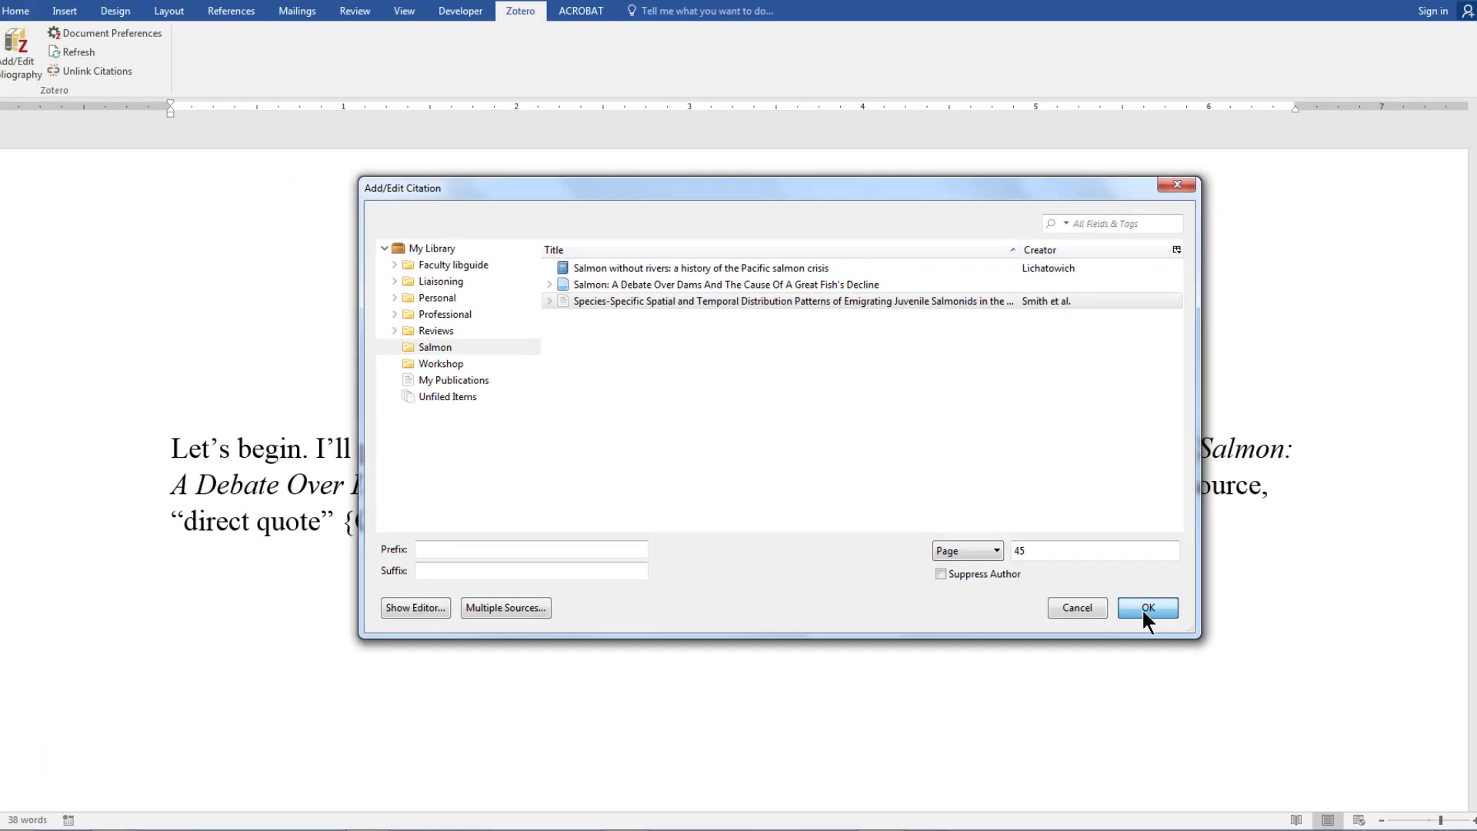
pyautogui.click(1292, 718)
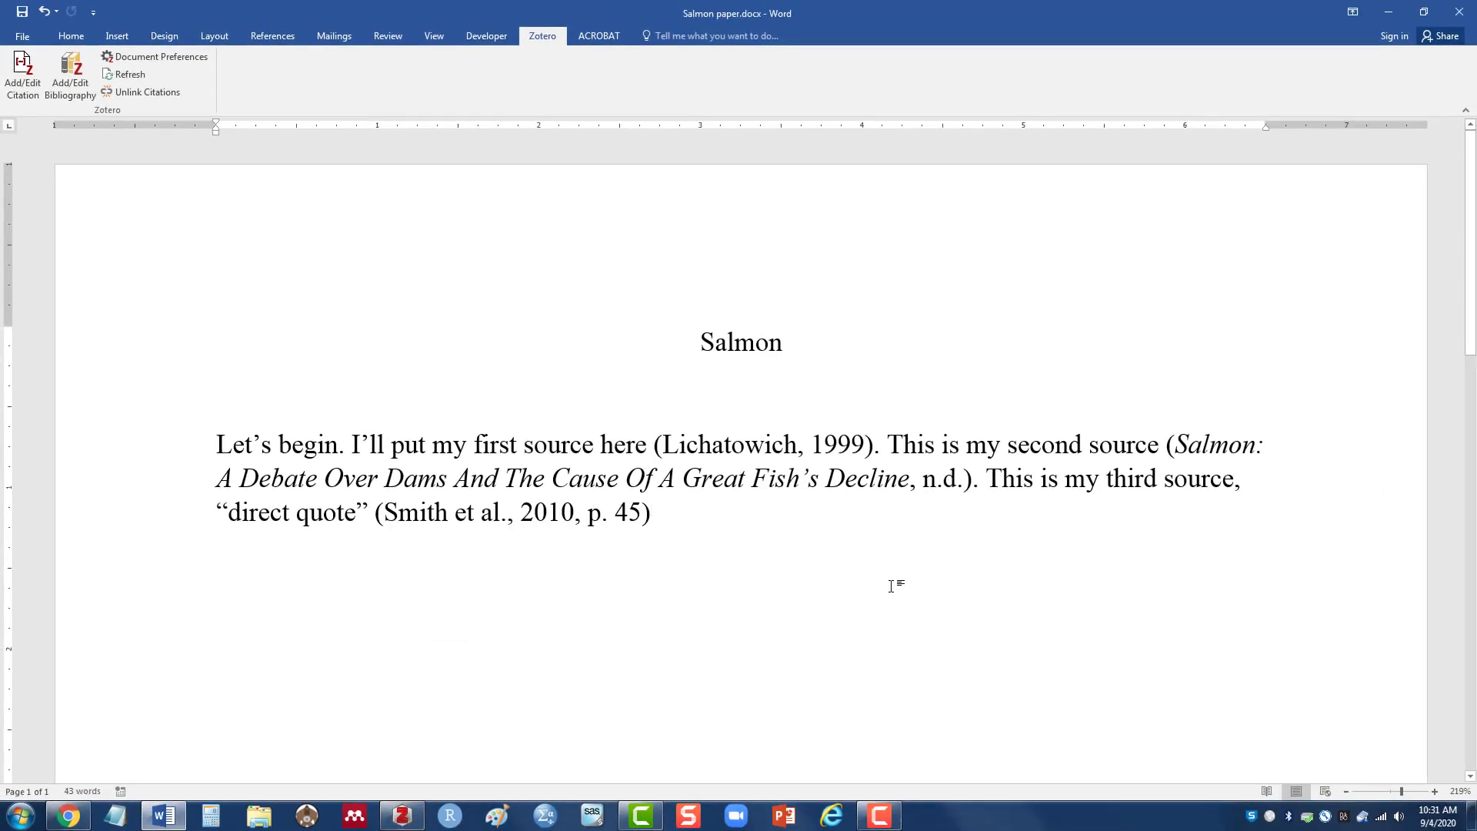
# Step: End the third sentence with a period and add the text: This is my fourth example, this time with multiple sources
pyautogui.write('.')
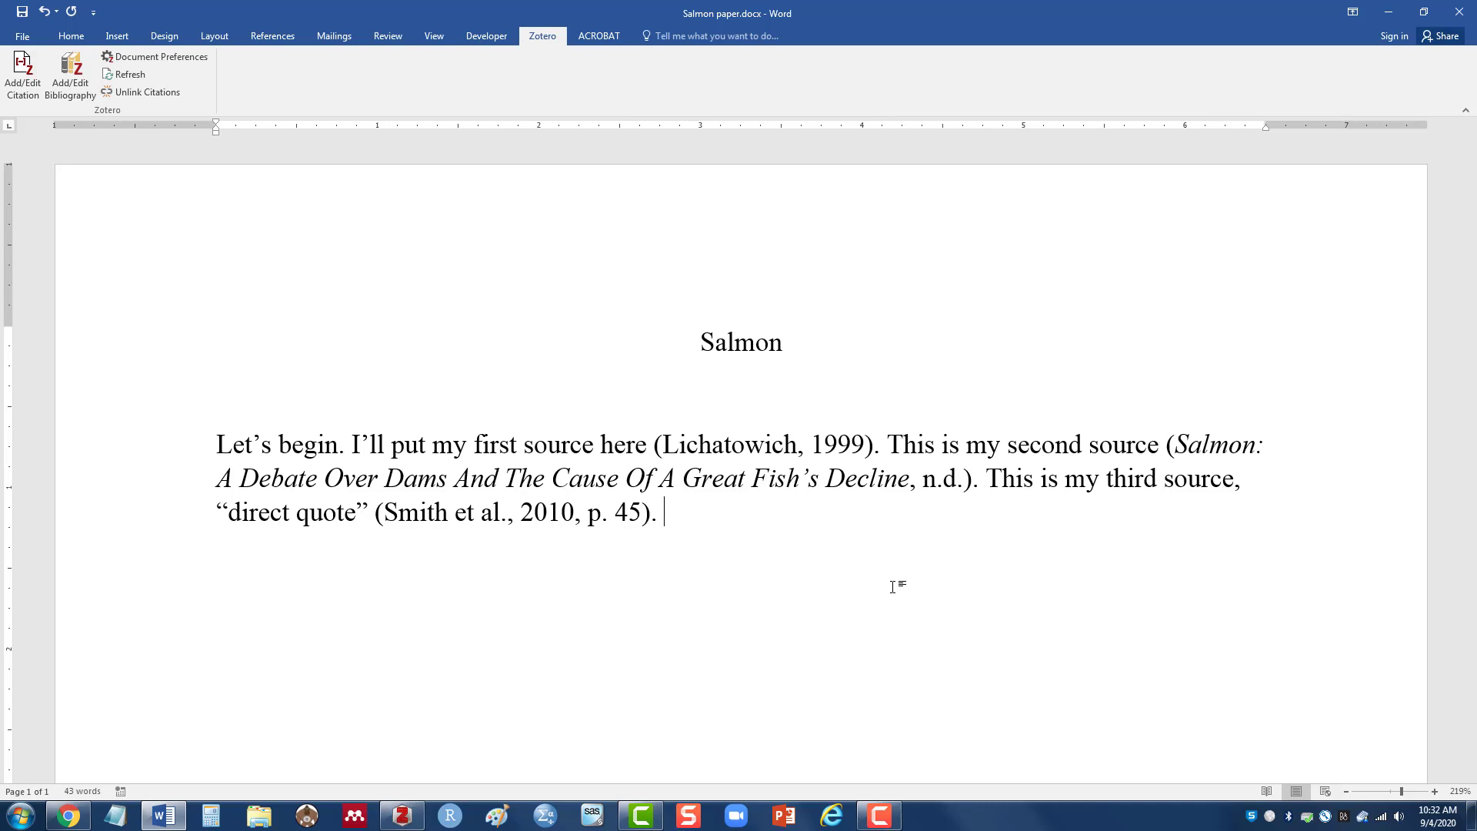
pyautogui.write('This is my fourth ex')
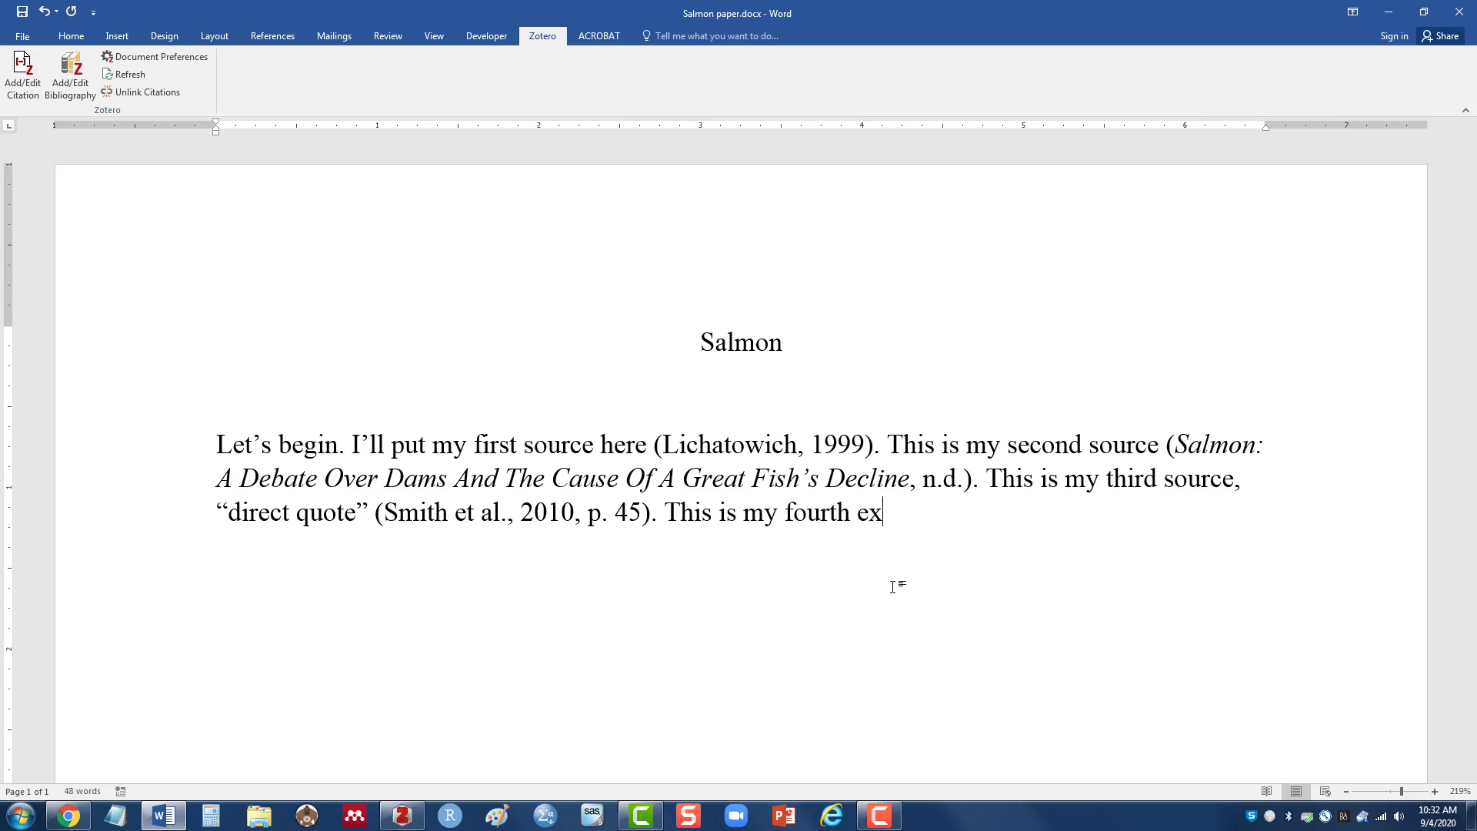
pyautogui.write('ample, this ')
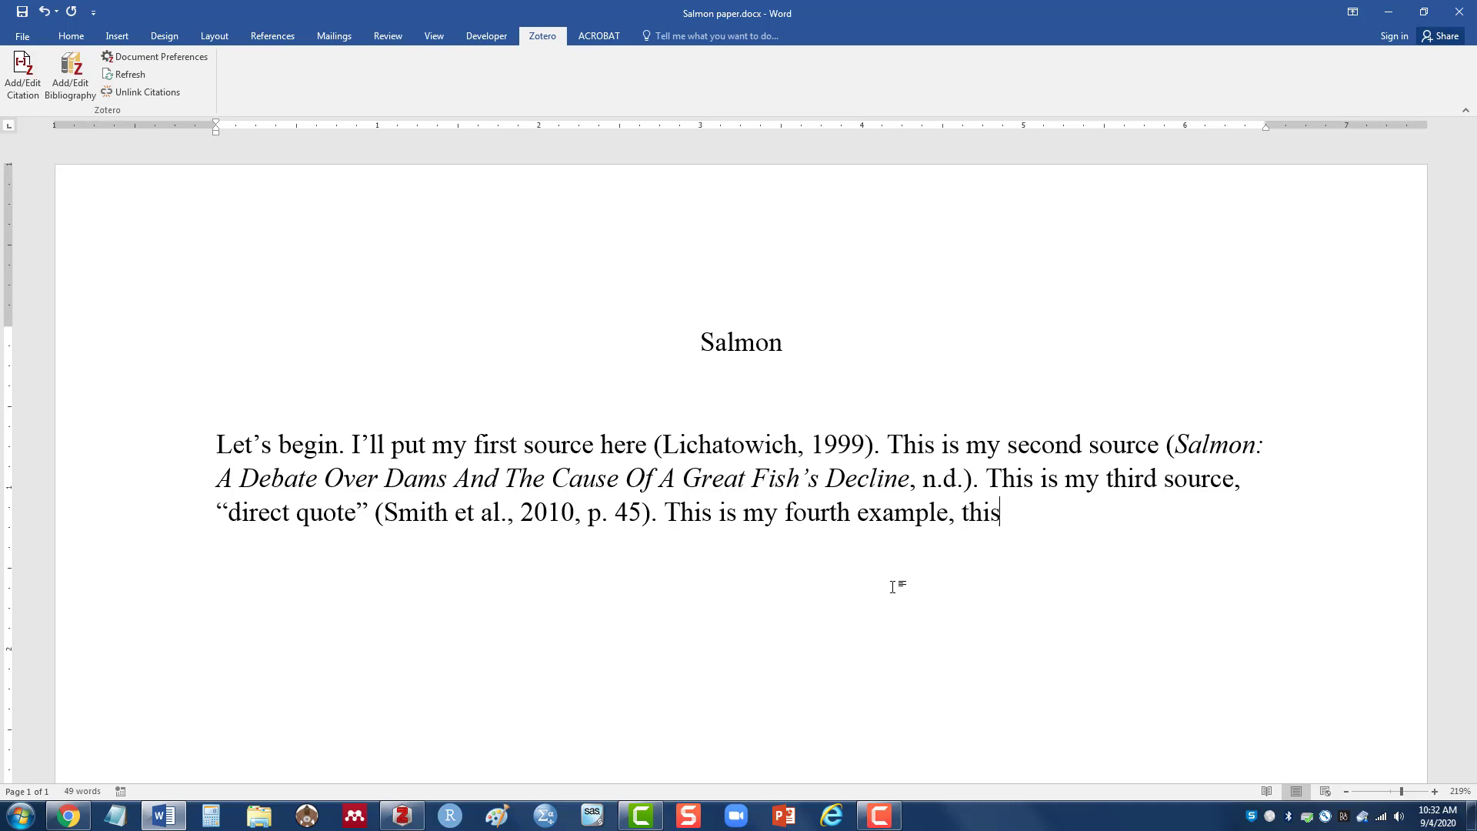
pyautogui.write('time wi')
pyautogui.press('BackSpace')
pyautogui.write('th multiple s')
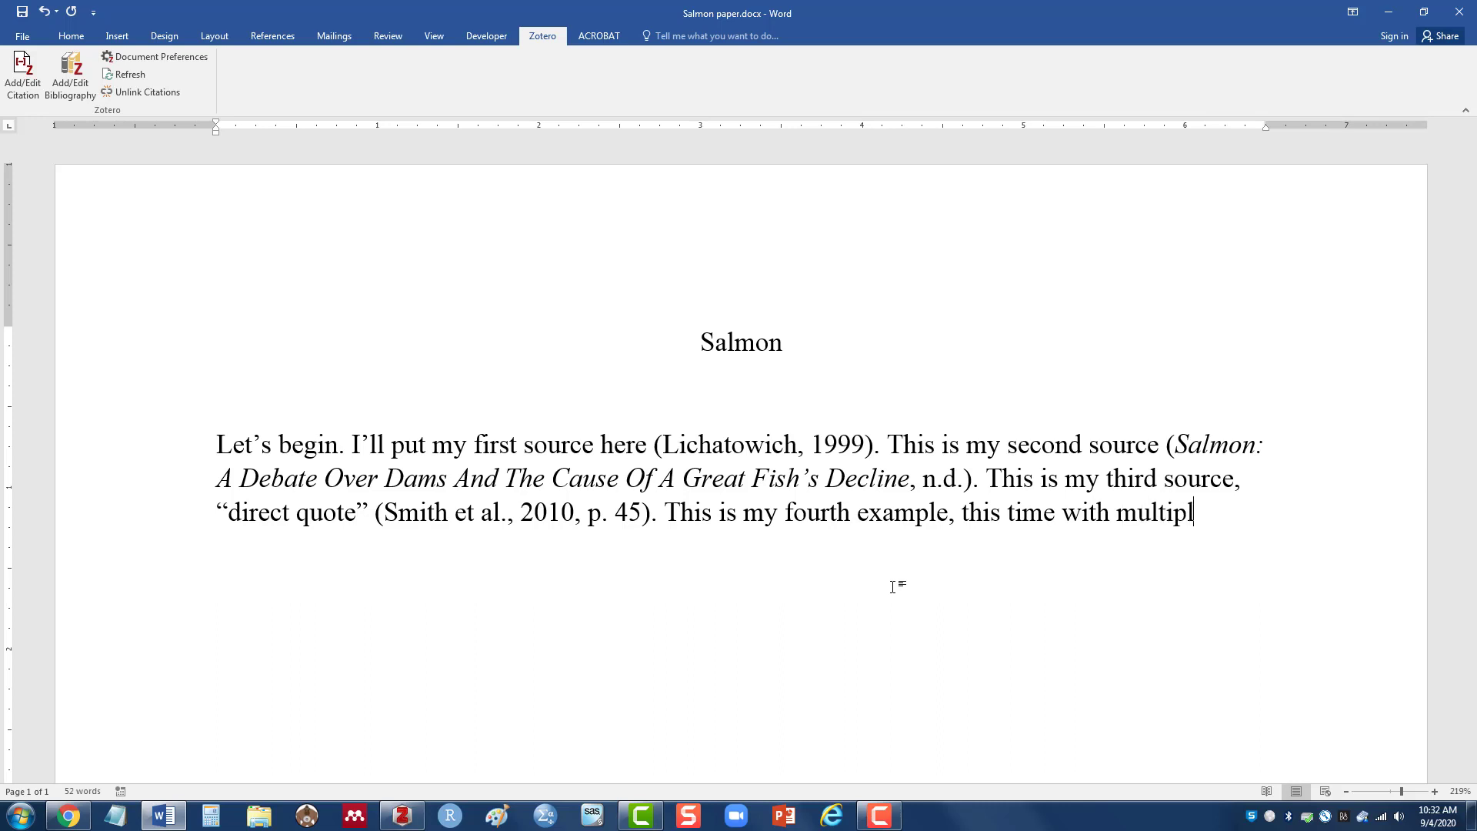
pyautogui.write('ources')
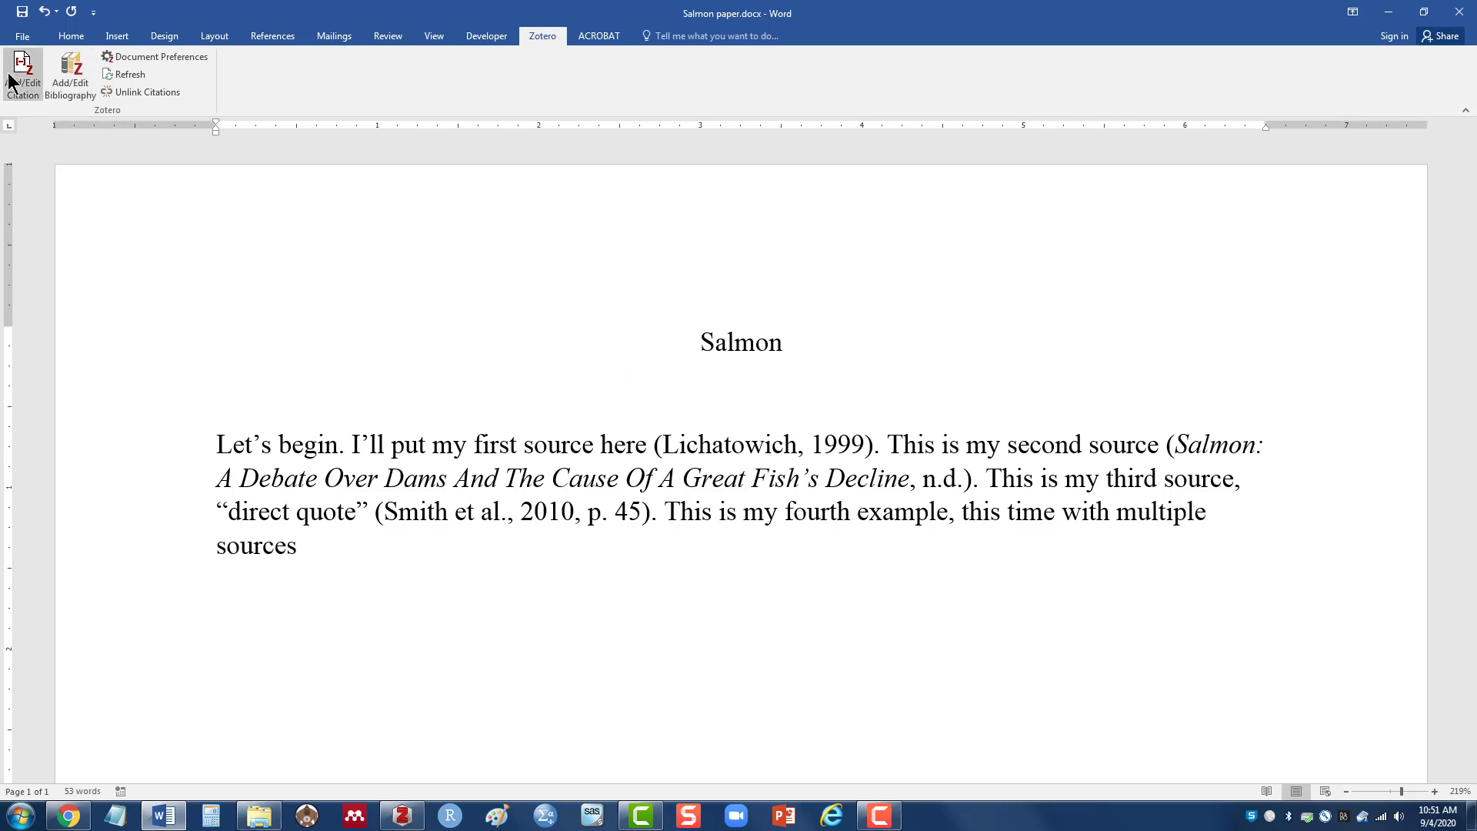
# Step: Using Classic View with multiple sources, insert one citation combining "Salmon without rivers" and the "Species-Specific Spatial and Temporal Distribution Patterns" article
pyautogui.click(10, 77)
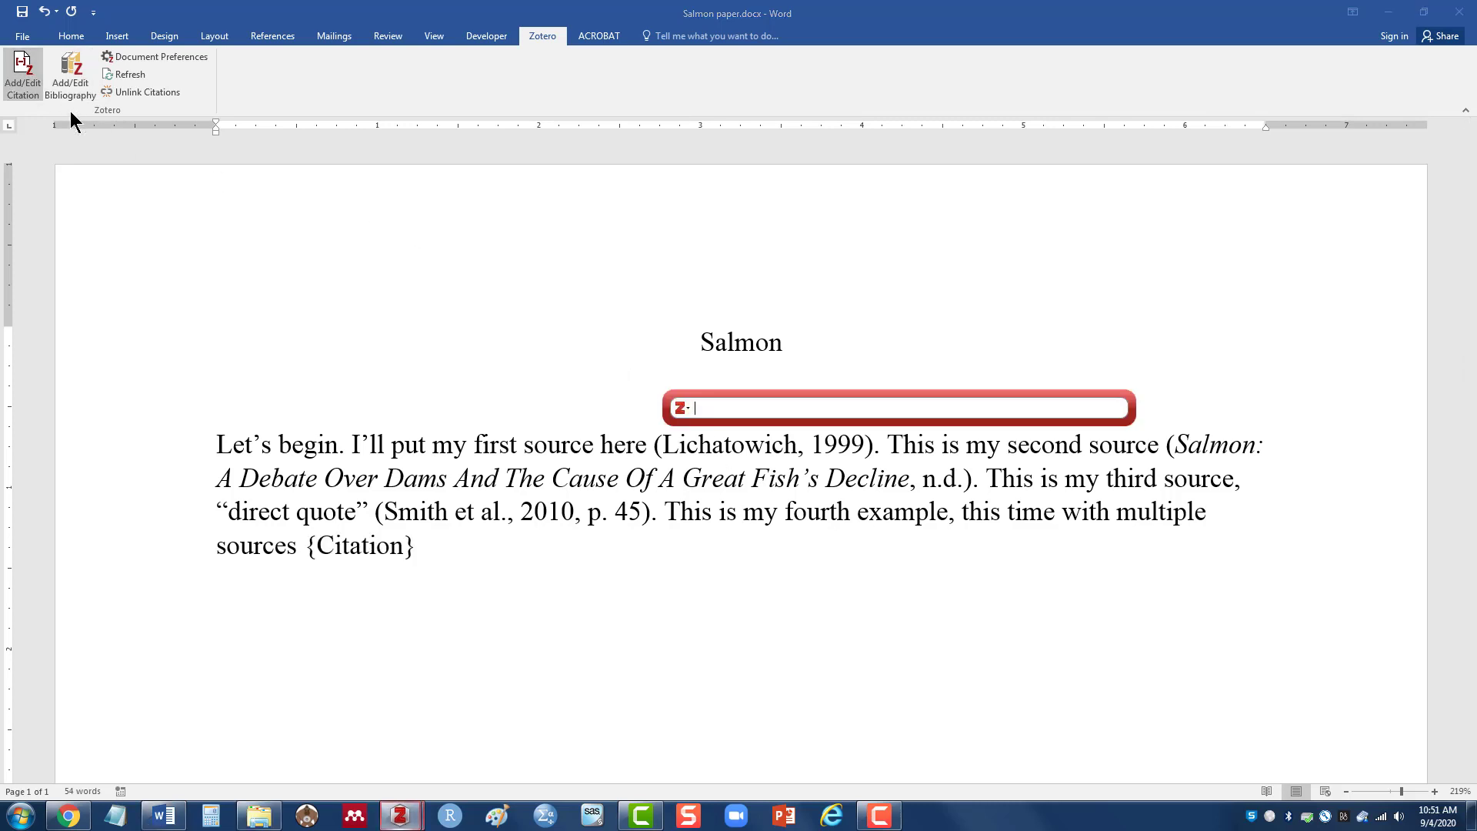
pyautogui.click(684, 409)
pyautogui.click(723, 445)
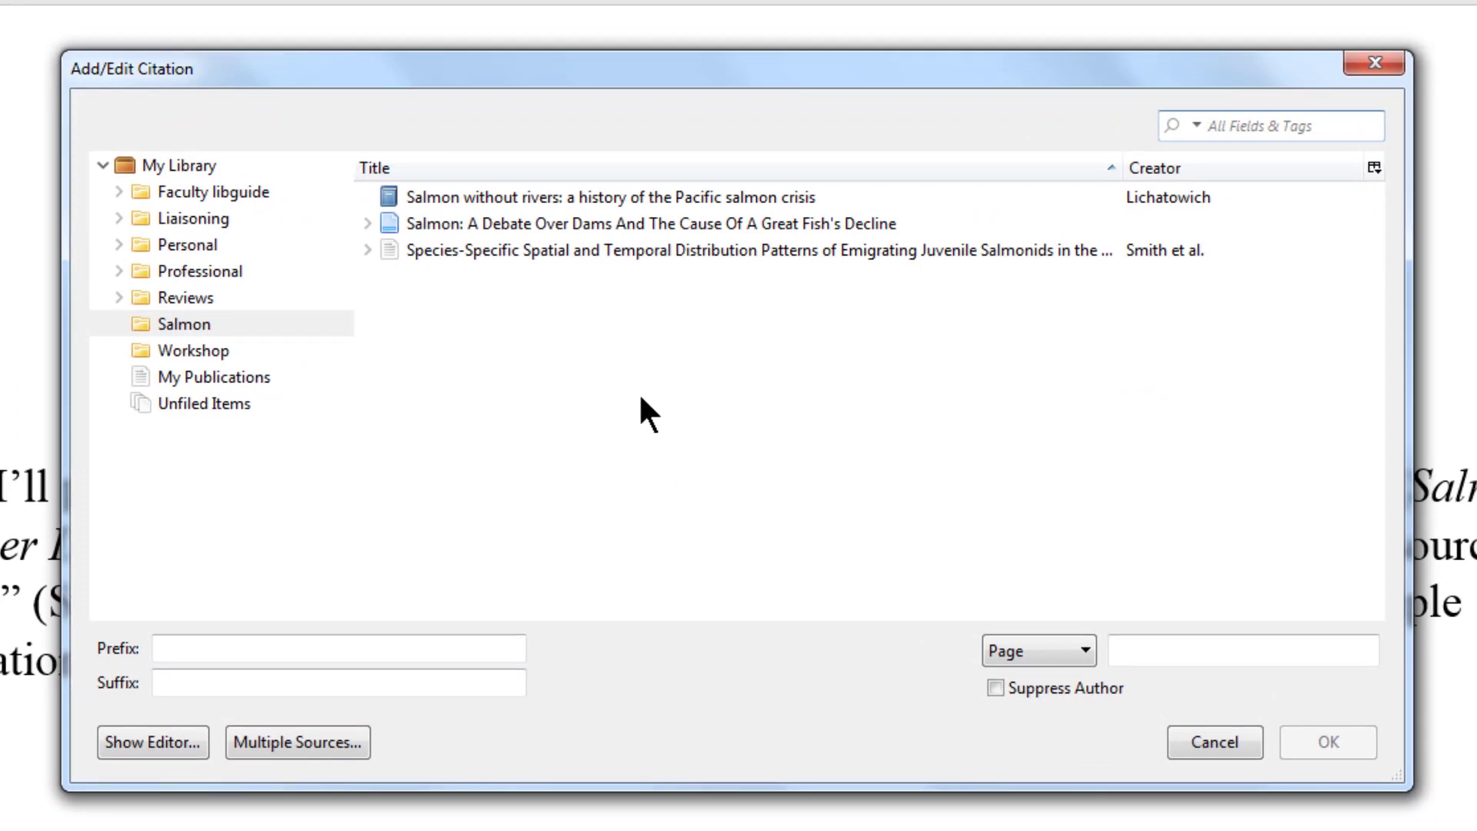
pyautogui.click(273, 743)
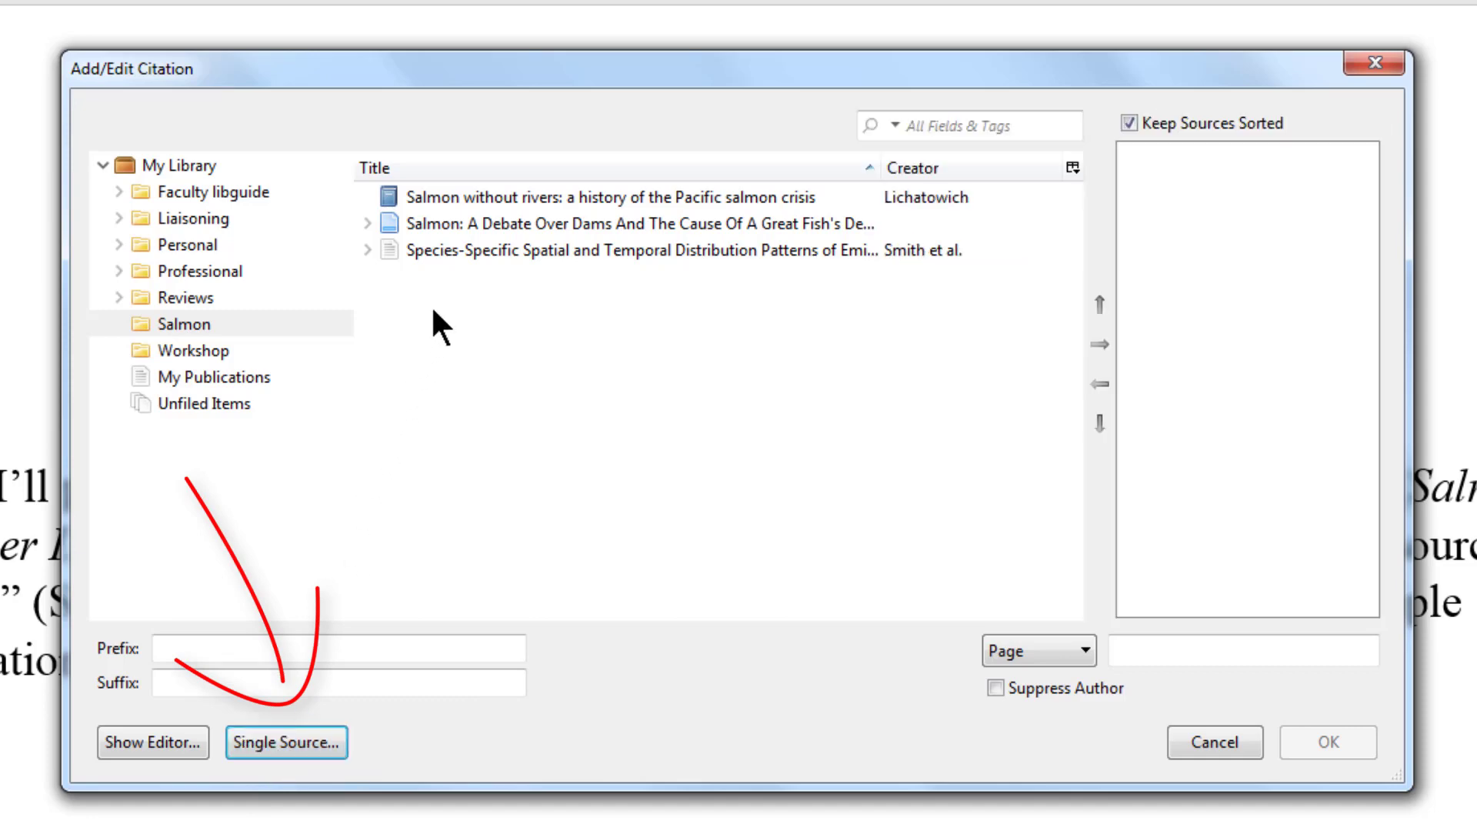
pyautogui.click(436, 199)
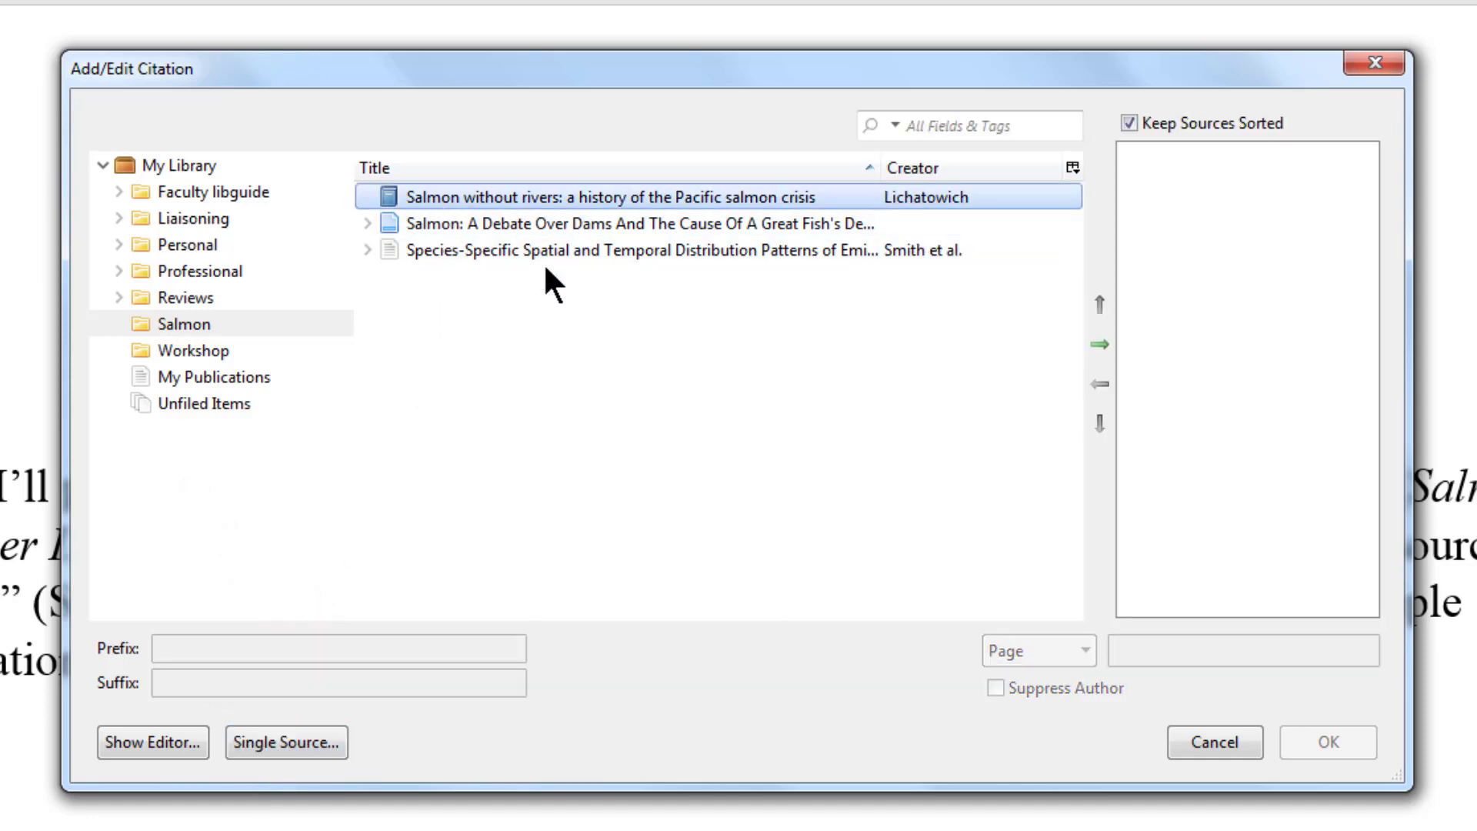
pyautogui.click(1094, 345)
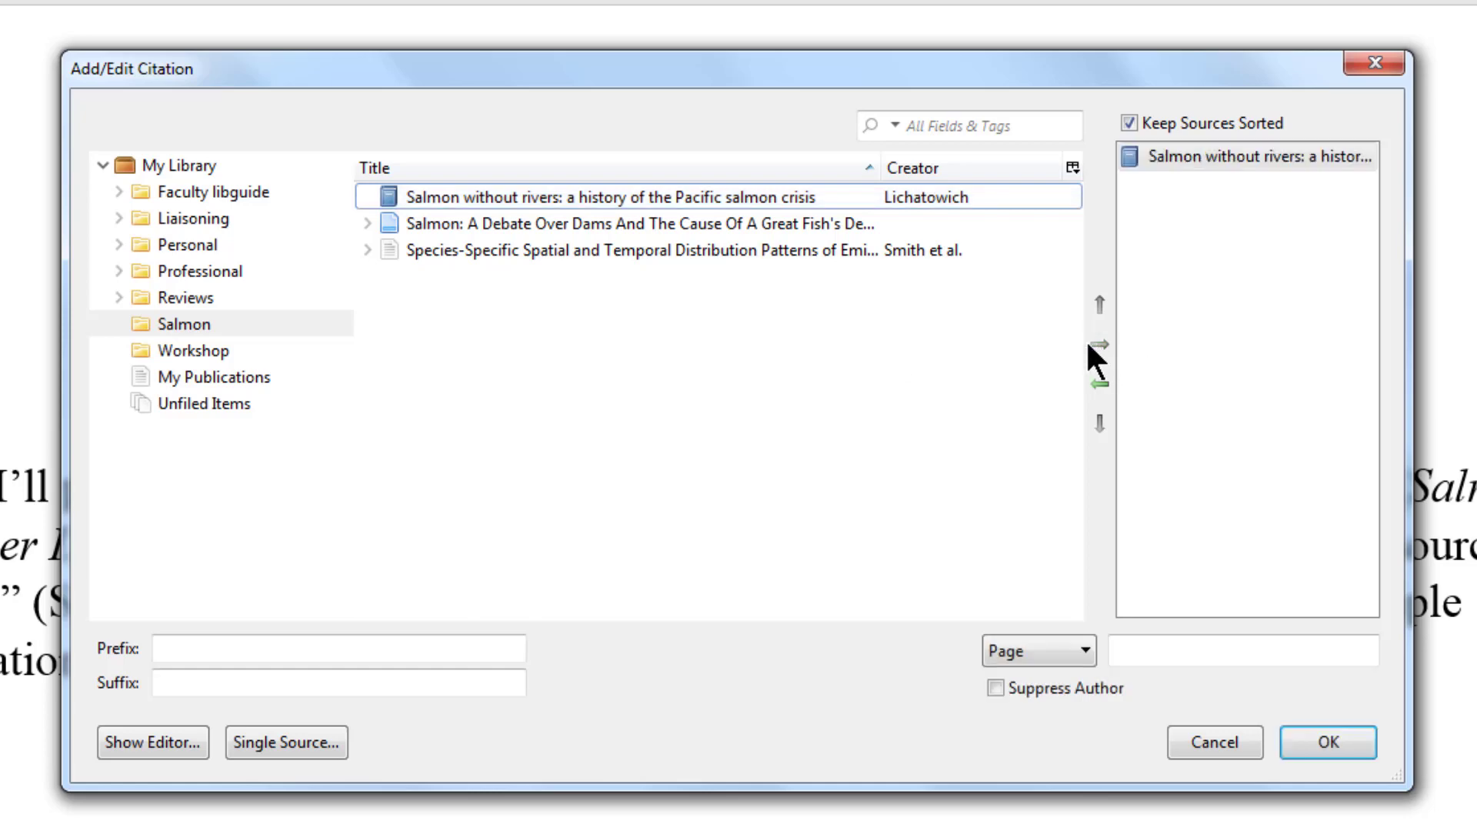
pyautogui.click(593, 254)
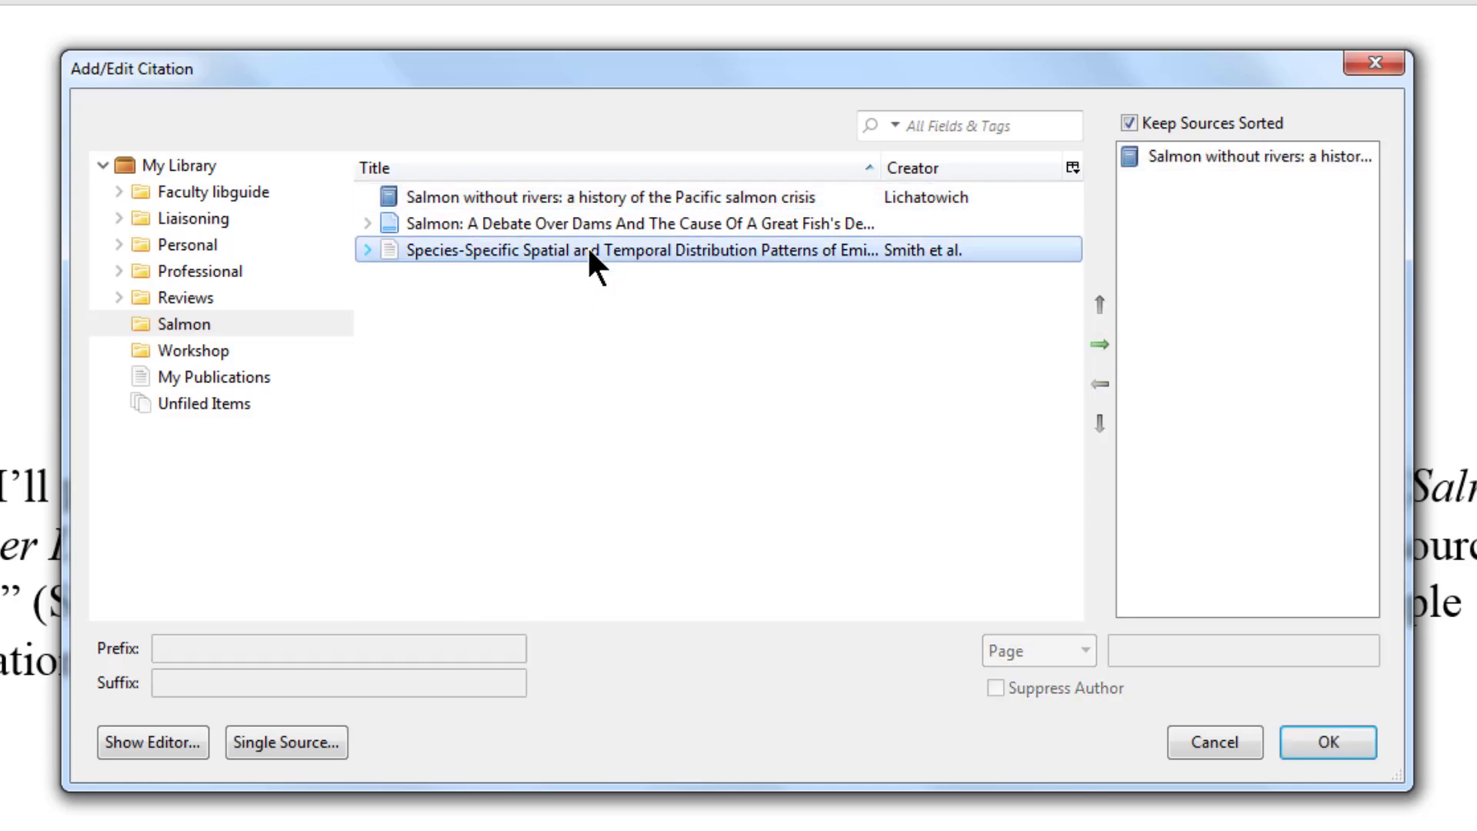
pyautogui.click(1096, 346)
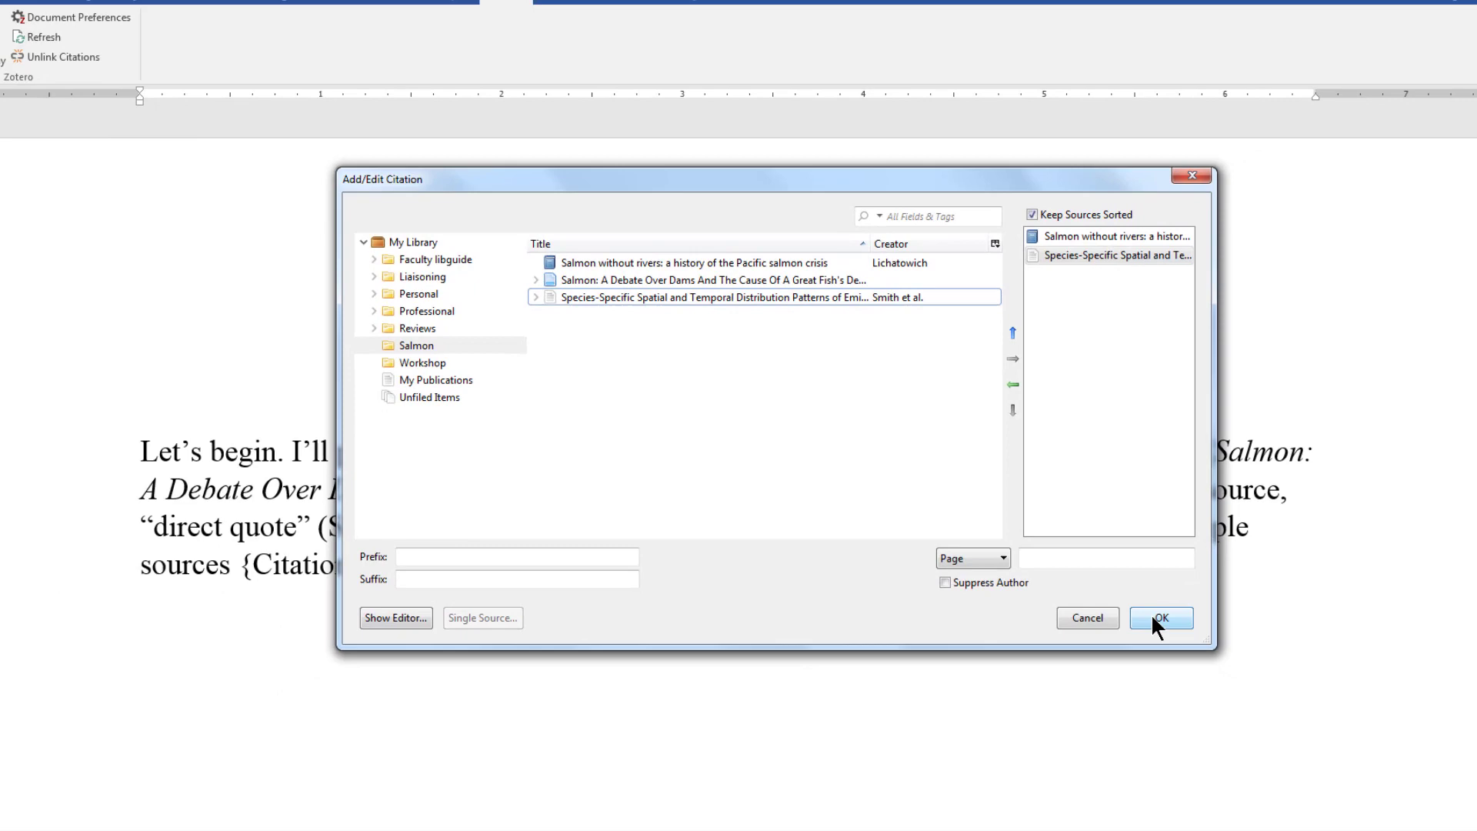
pyautogui.click(1161, 617)
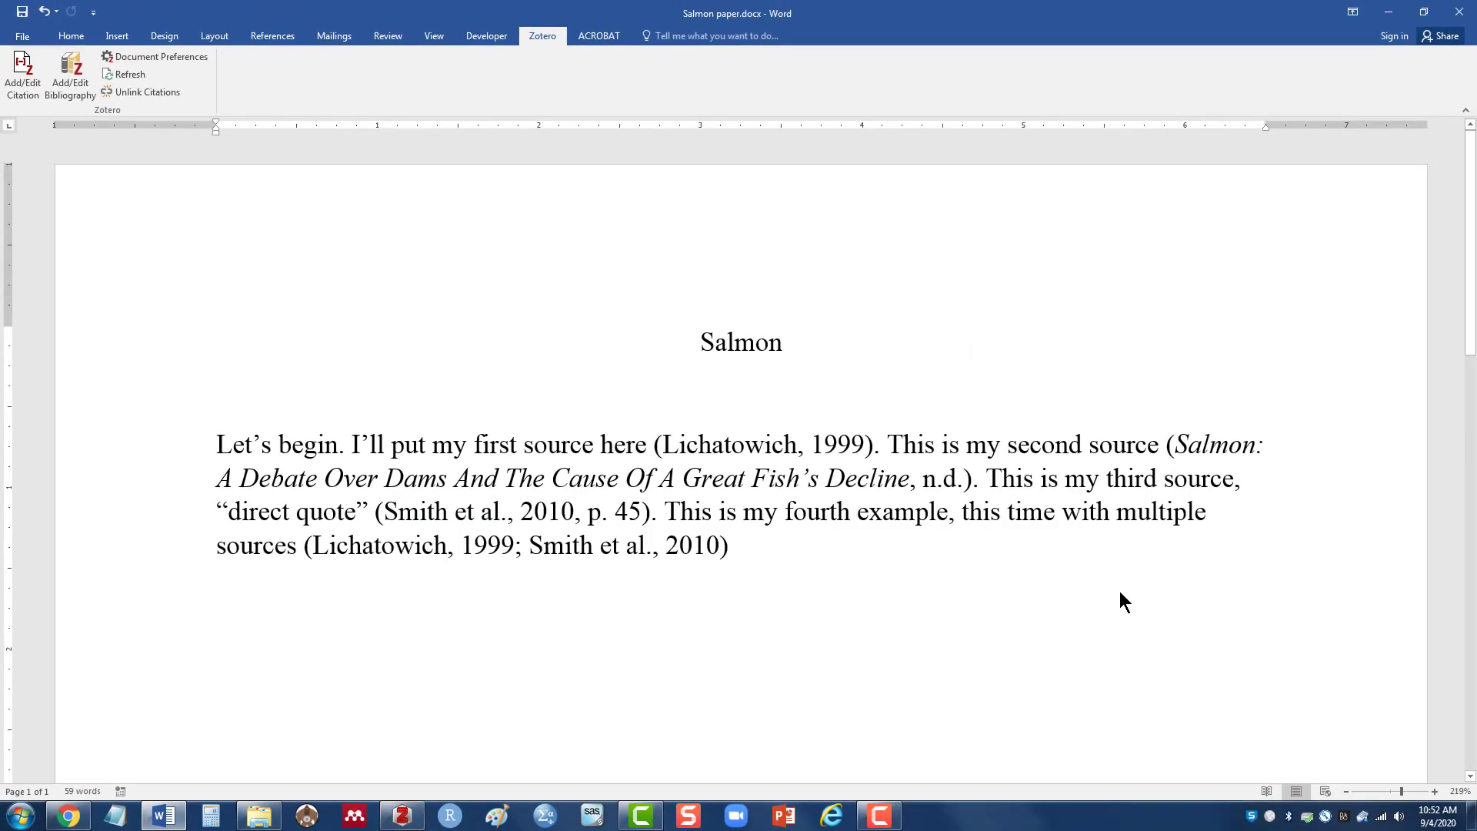
# Step: End the fourth sentence with a period and add a "Reference List" heading below the paragraph, followed by a new line
pyautogui.write('.')
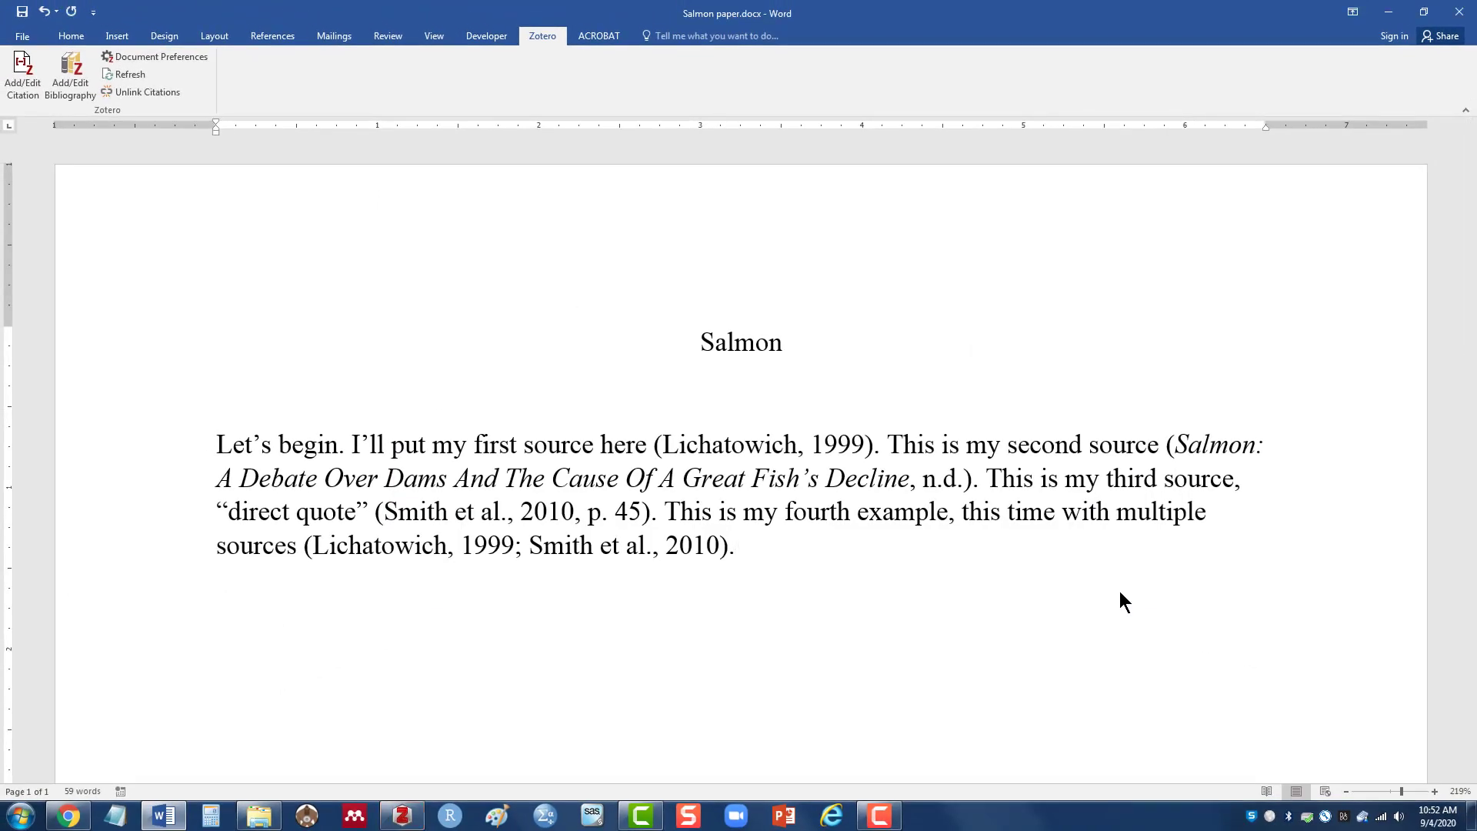
pyautogui.press('Return')
pyautogui.press('Return')
pyautogui.write('Reference ')
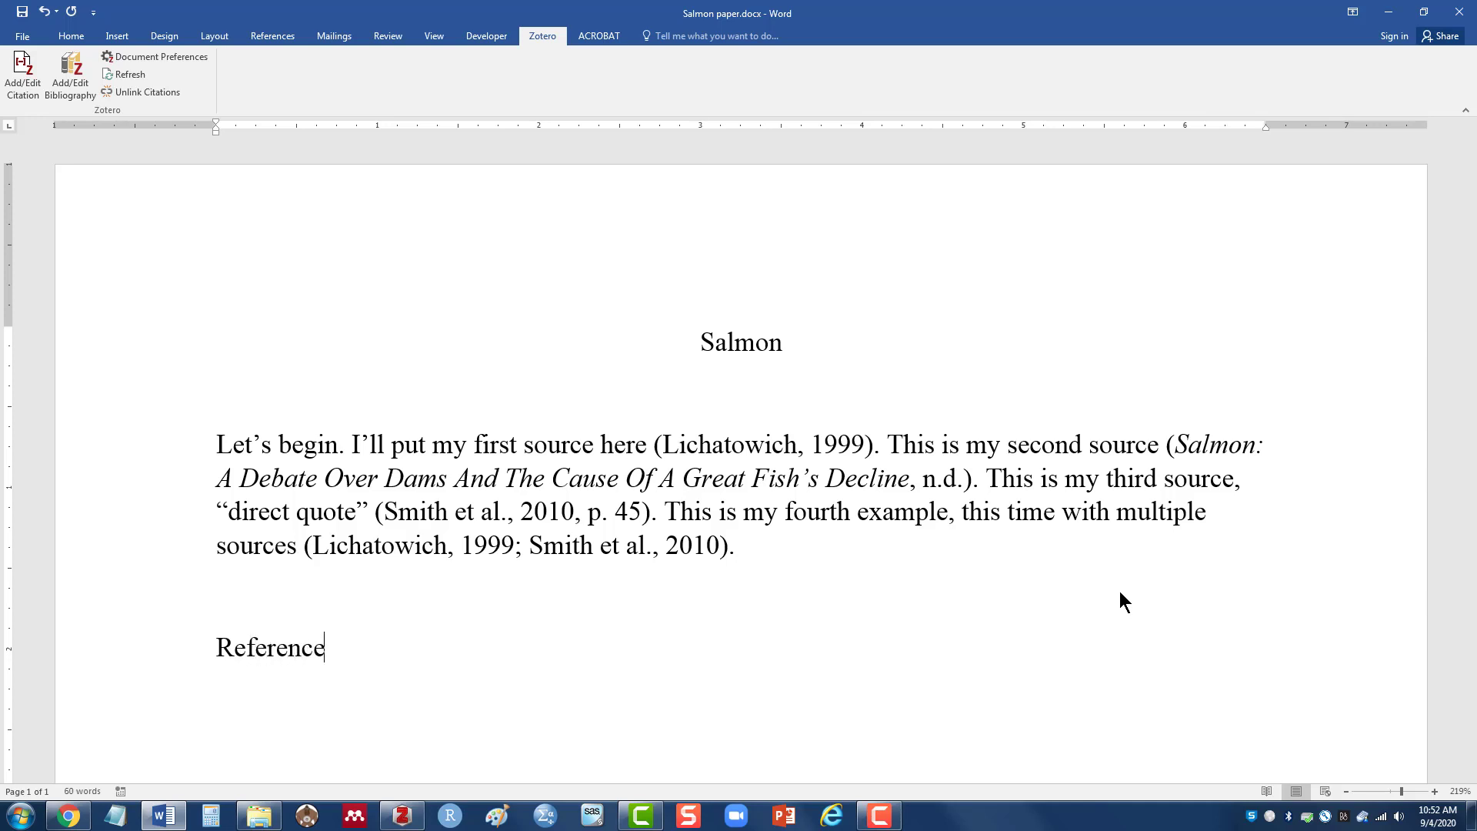
pyautogui.write('List')
pyautogui.press('Return')
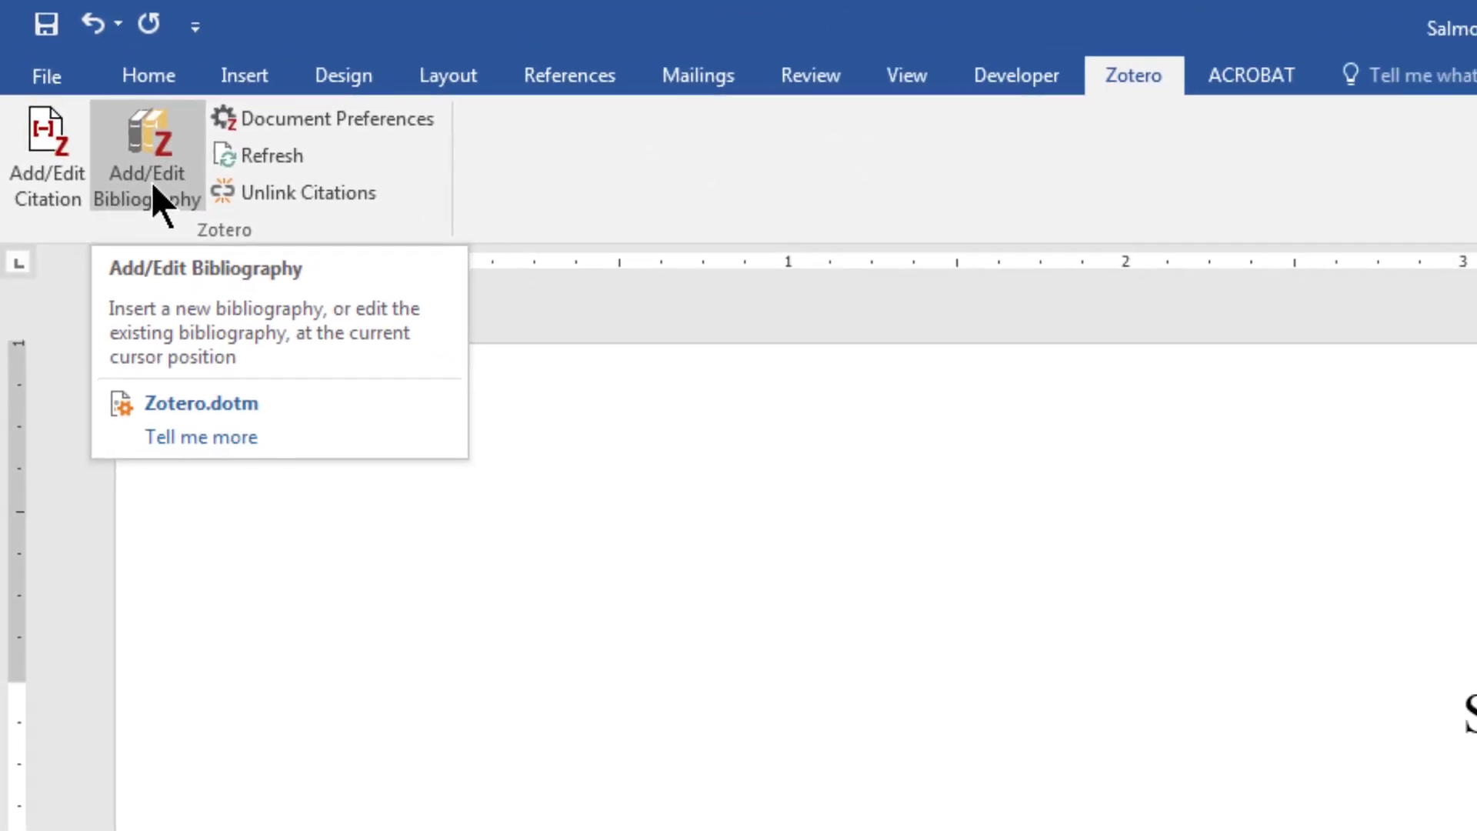
# Step: Insert the Zotero bibliography under the "Reference List" heading and look through its entries
pyautogui.click(152, 188)
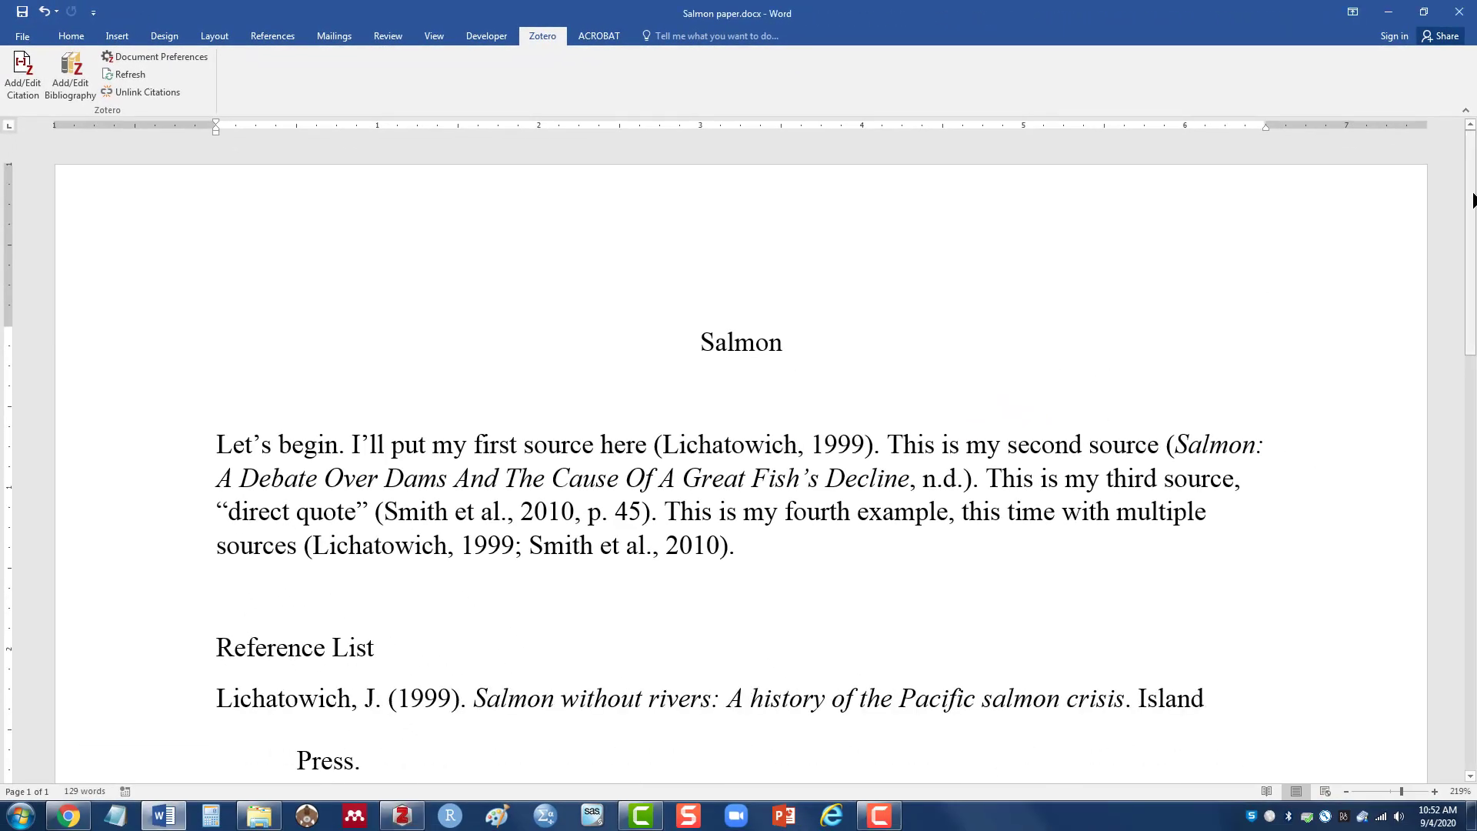
pyautogui.moveTo(1472, 200); pyautogui.dragTo(1472, 335)
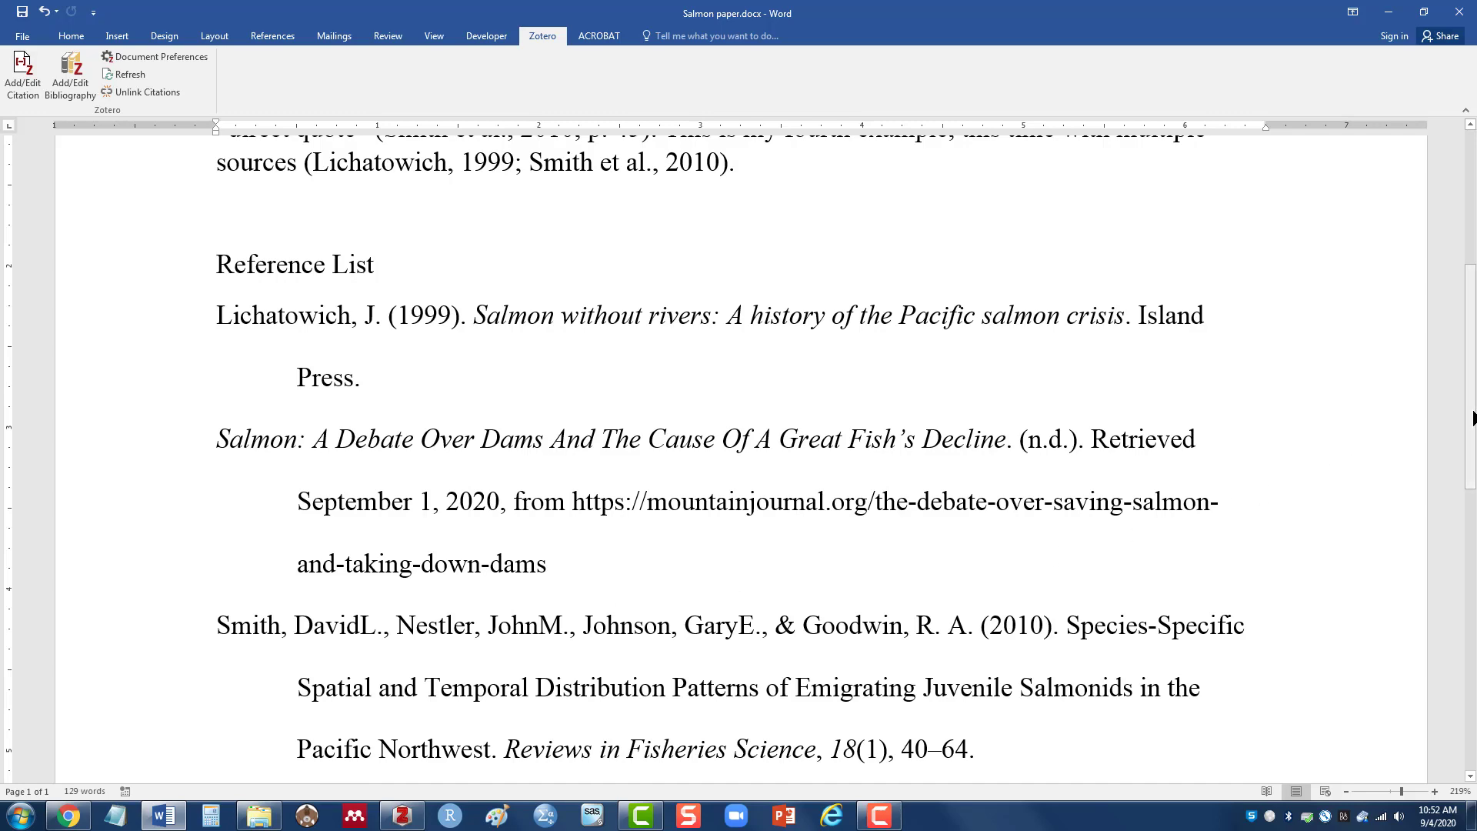
pyautogui.moveTo(1472, 412); pyautogui.dragTo(1471, 240)
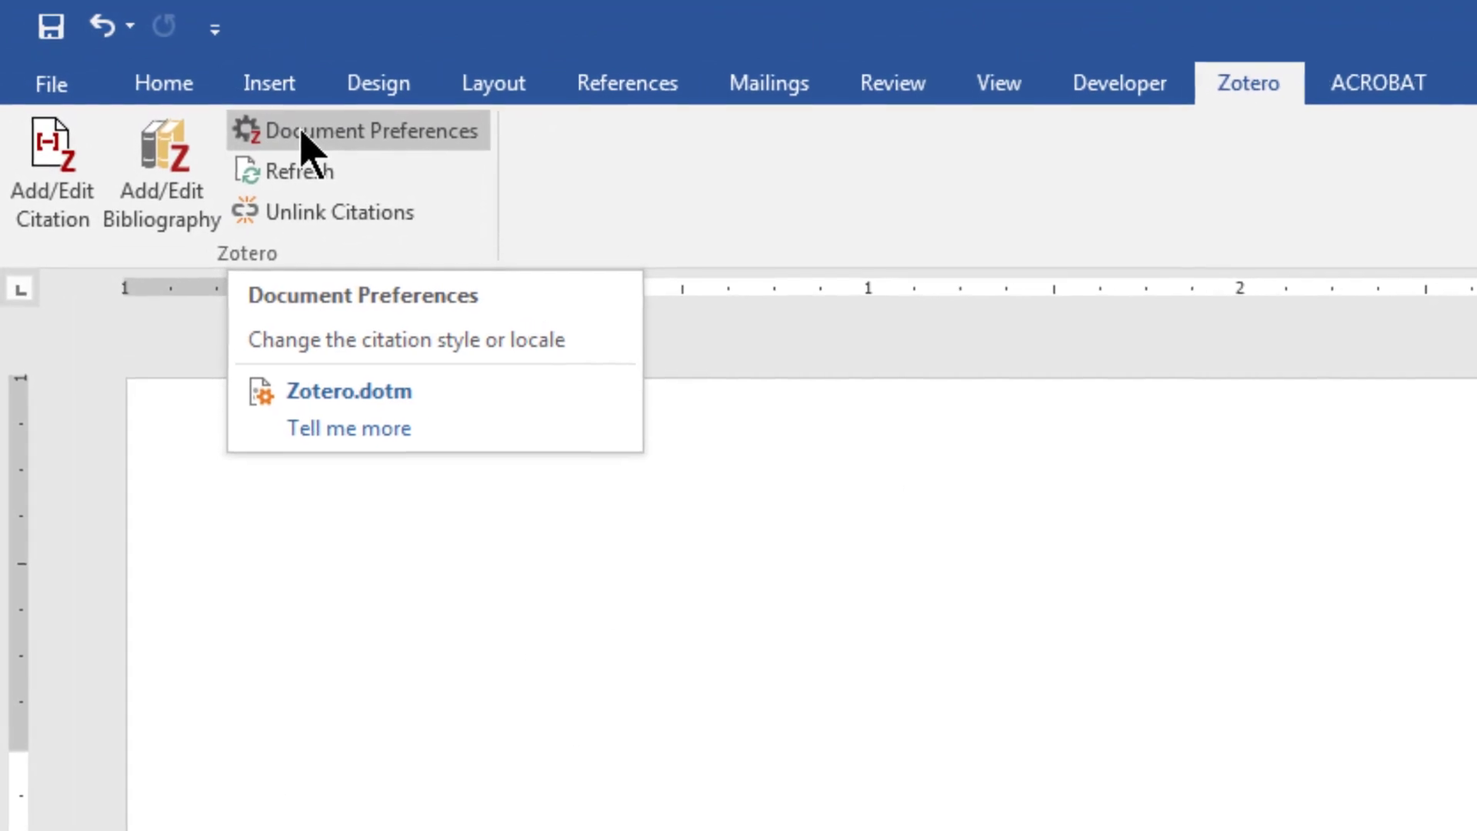
# Step: Change the document's Zotero citation style to American Chemical Society and check the reformatted citations and reference list
pyautogui.click(307, 135)
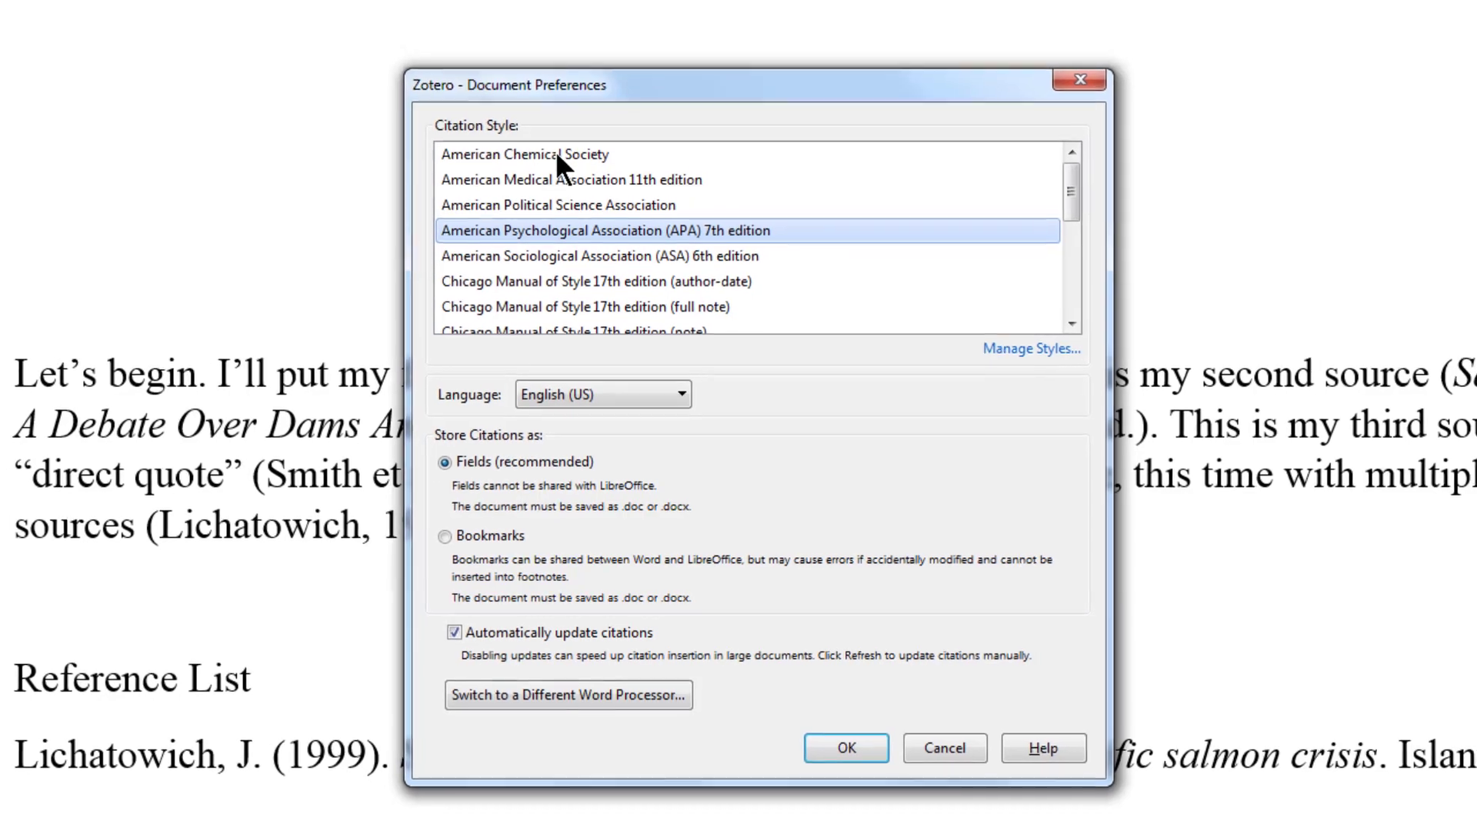
pyautogui.click(555, 147)
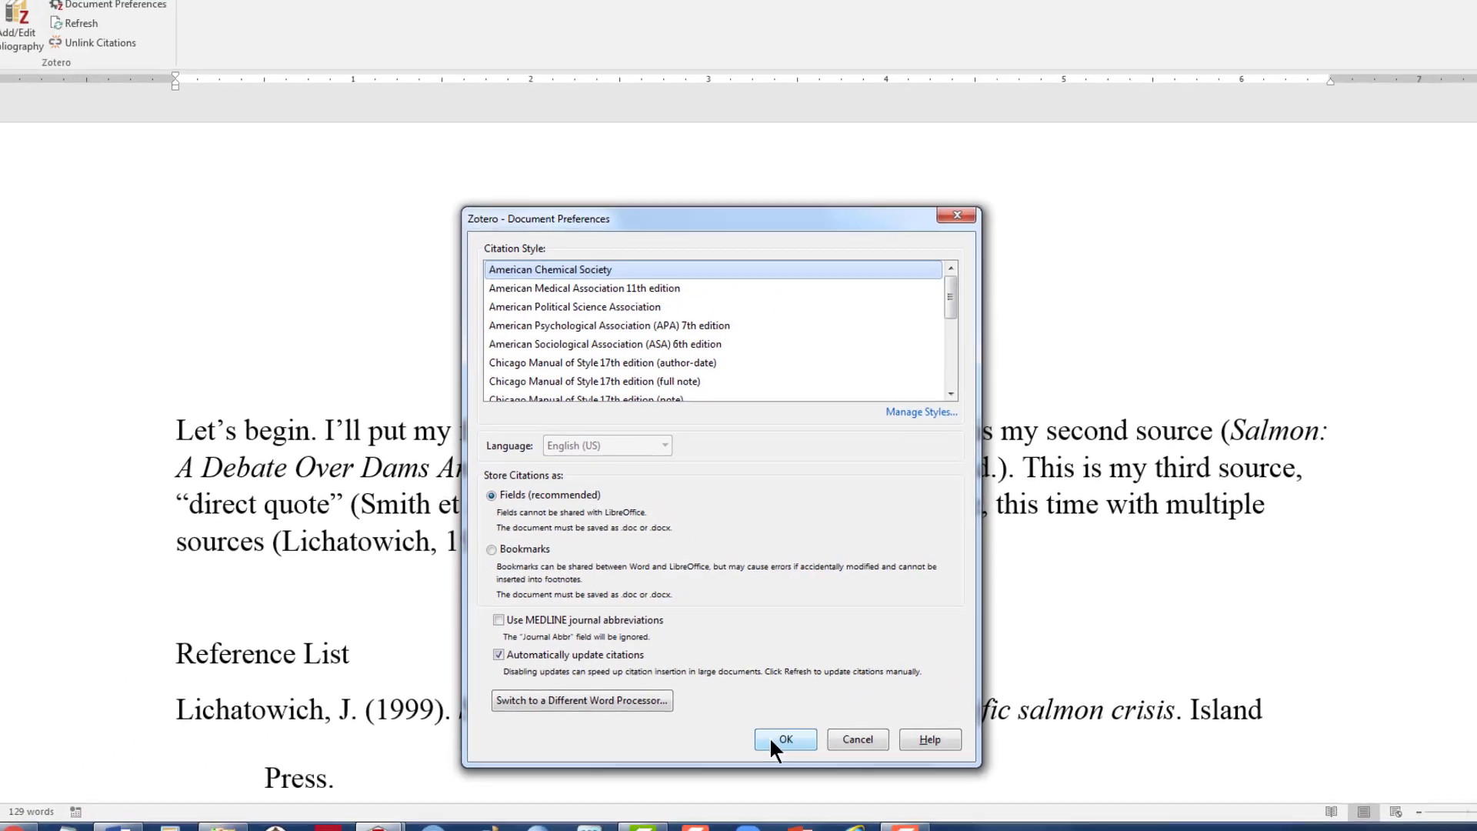
pyautogui.click(822, 772)
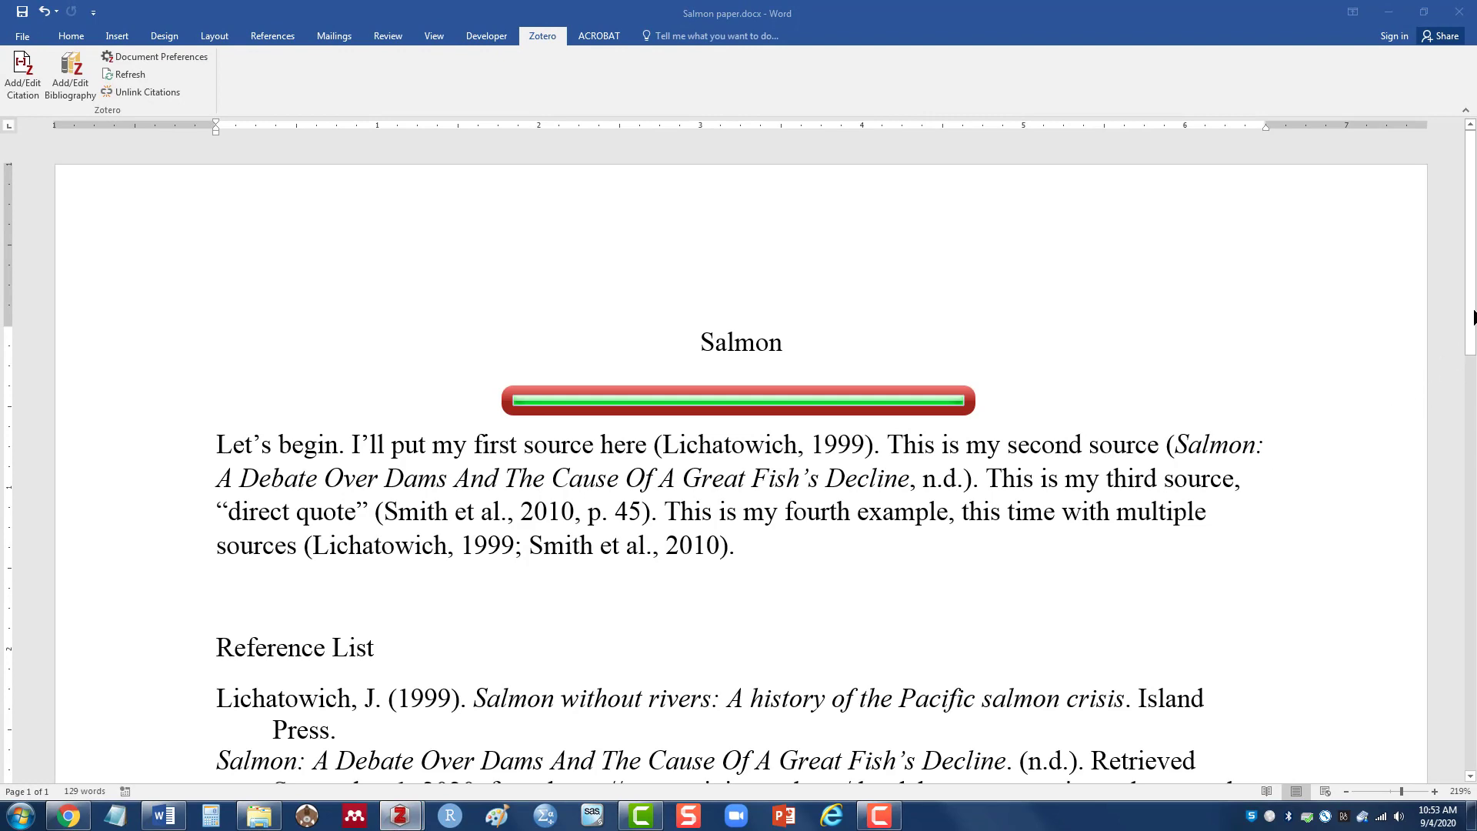
pyautogui.moveTo(1470, 305); pyautogui.dragTo(1470, 383)
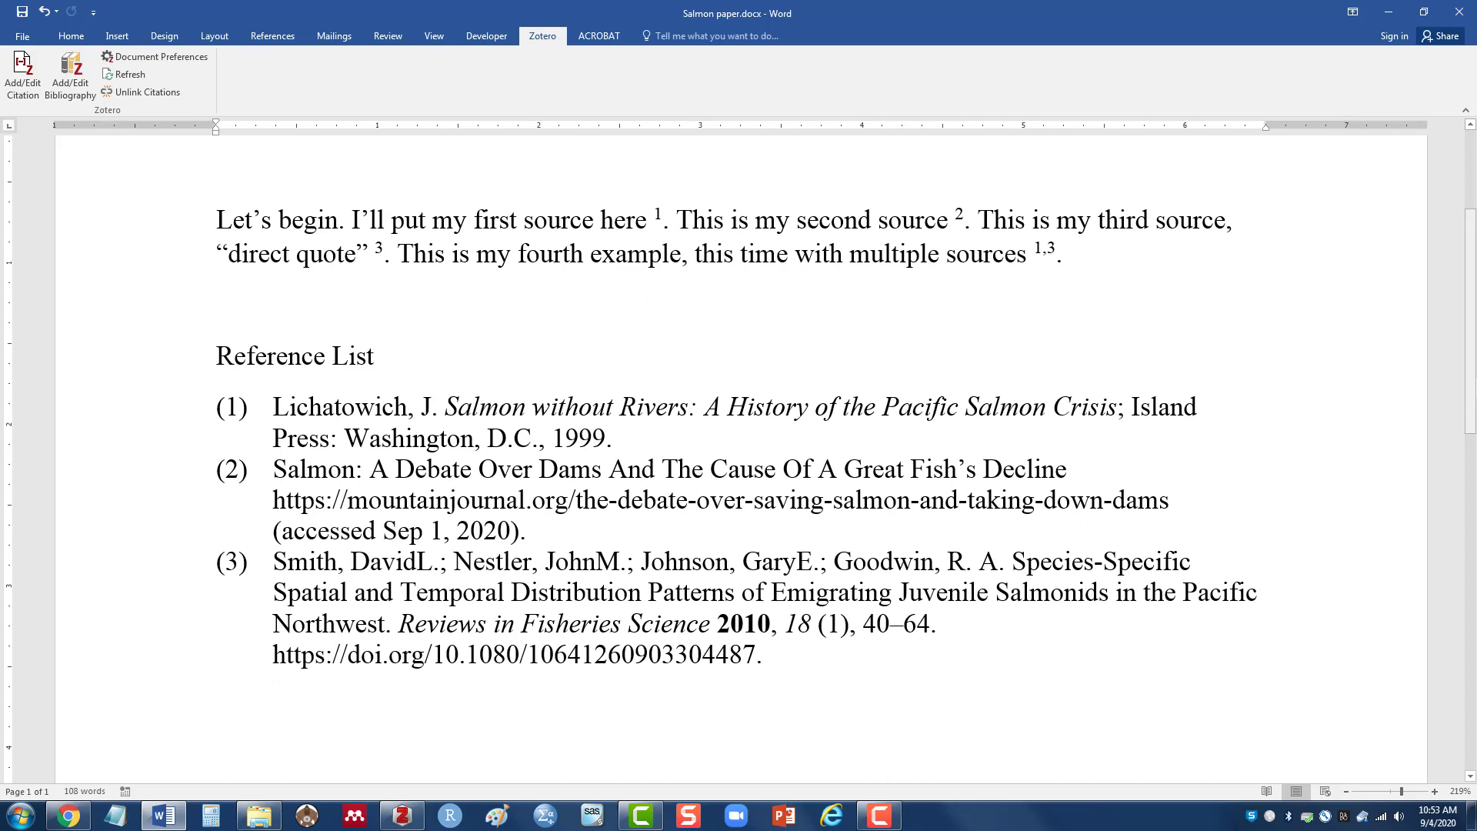